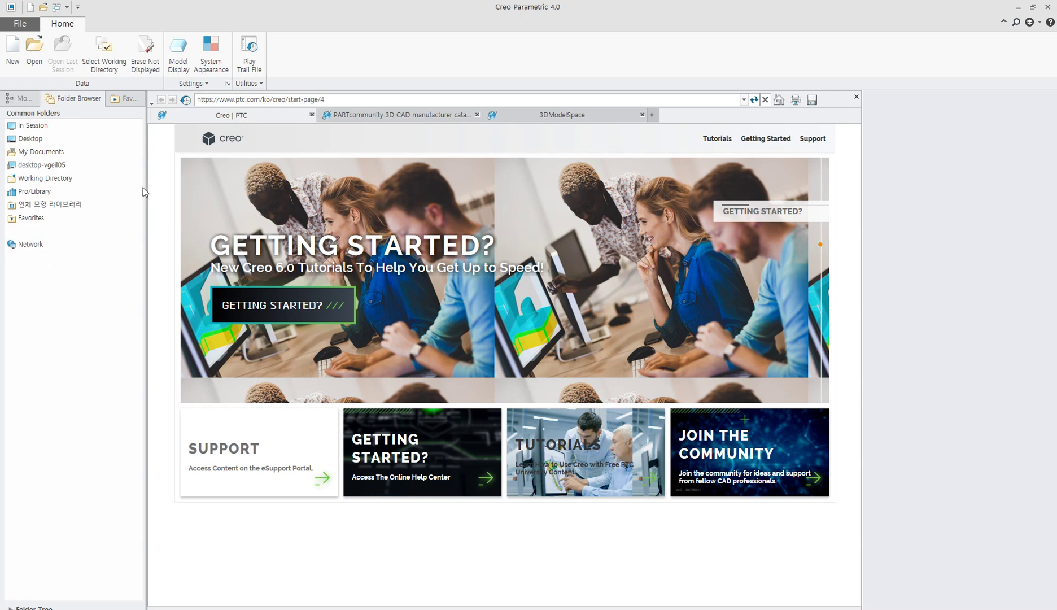
Create a new solid part prt0002 using the default template.
left_click(13, 51)
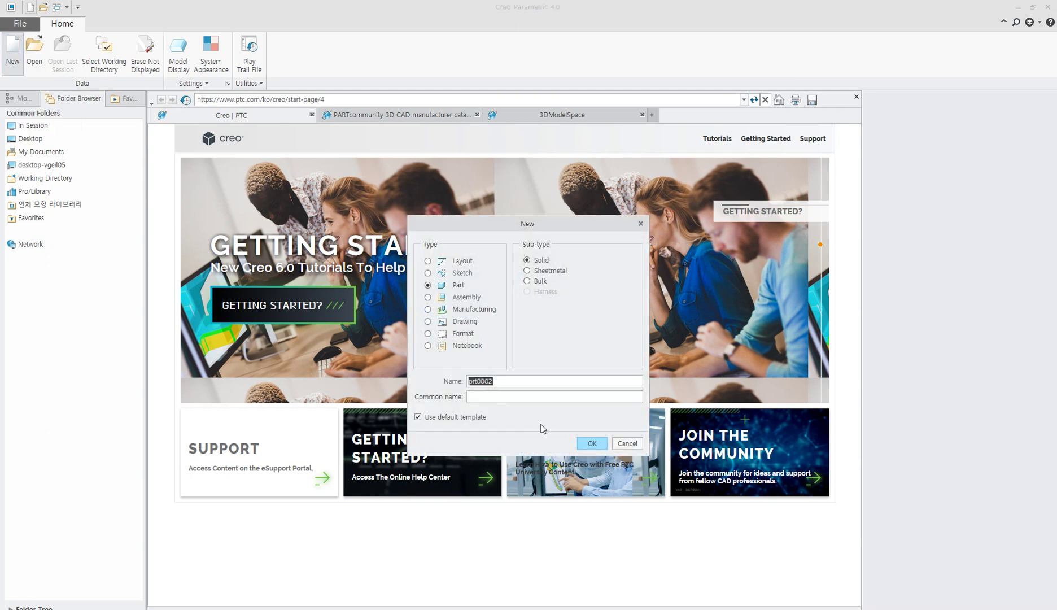
left_click(584, 442)
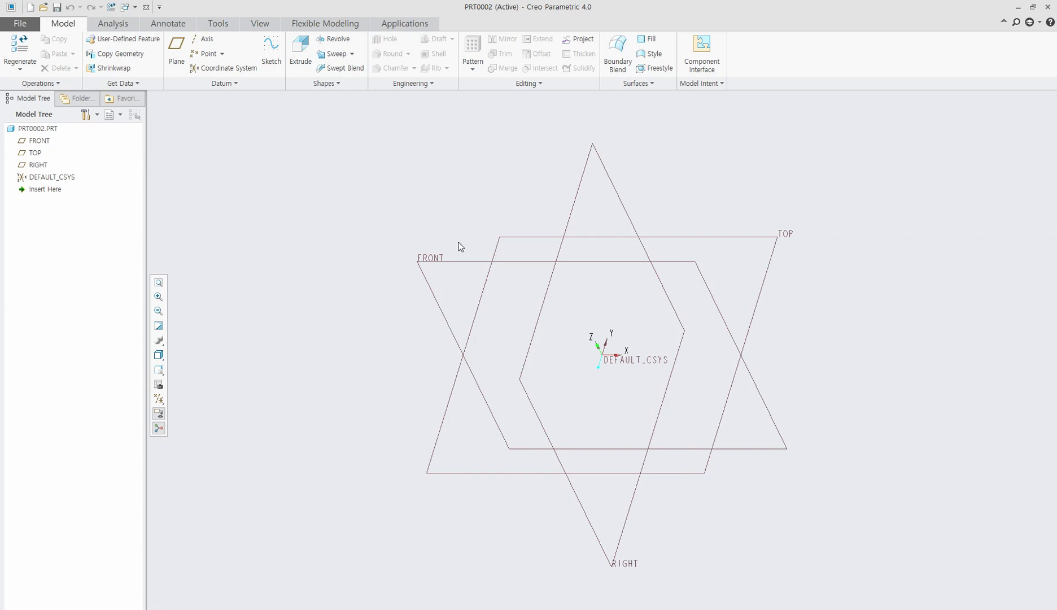
Start Sketch 1 on the FRONT datum plane with TOP as the orientation reference.
left_click(300, 52)
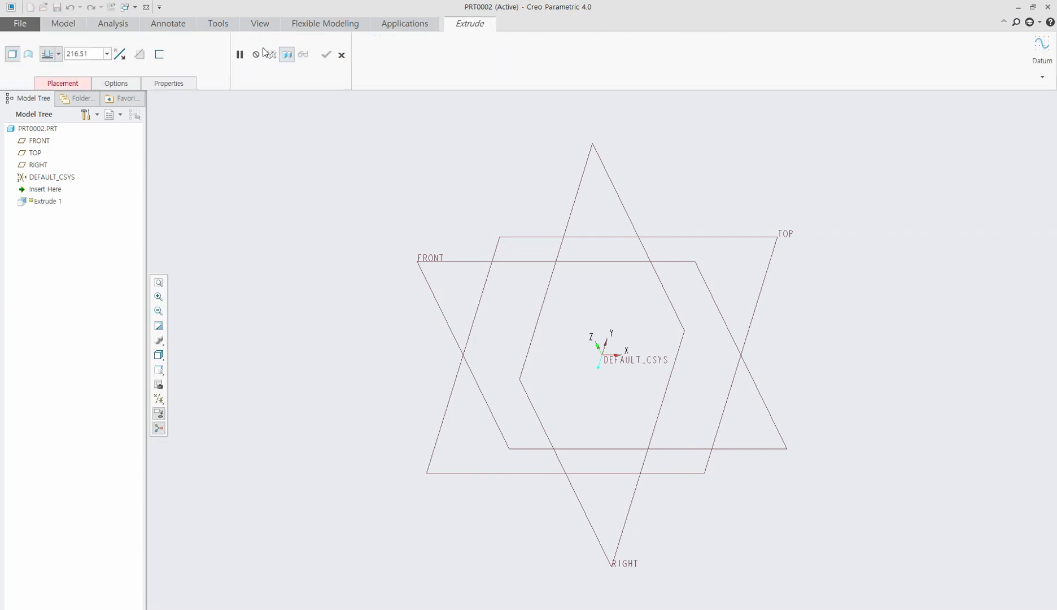
left_click(341, 54)
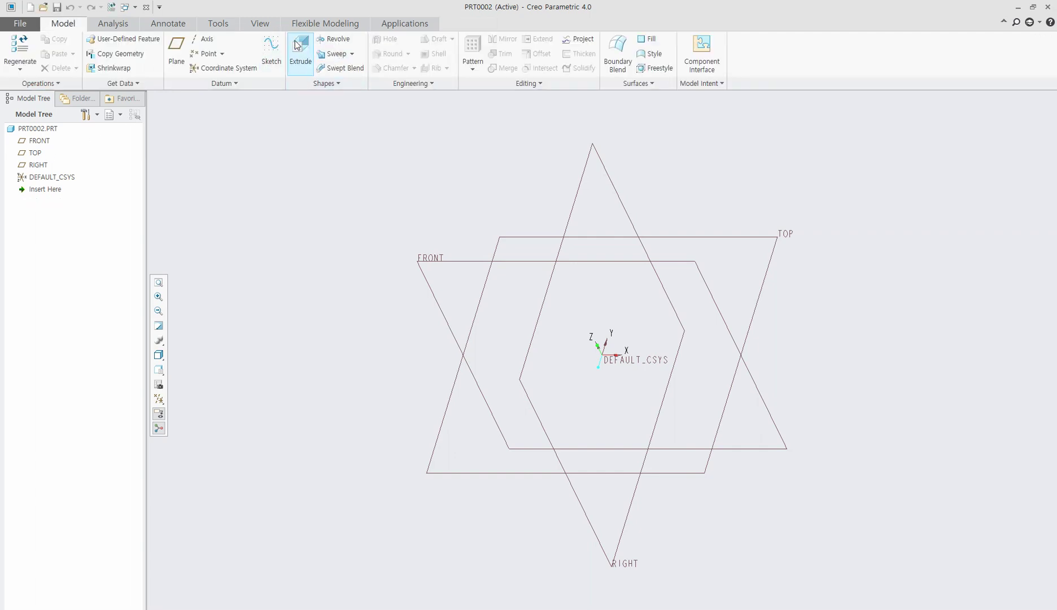
left_click(266, 56)
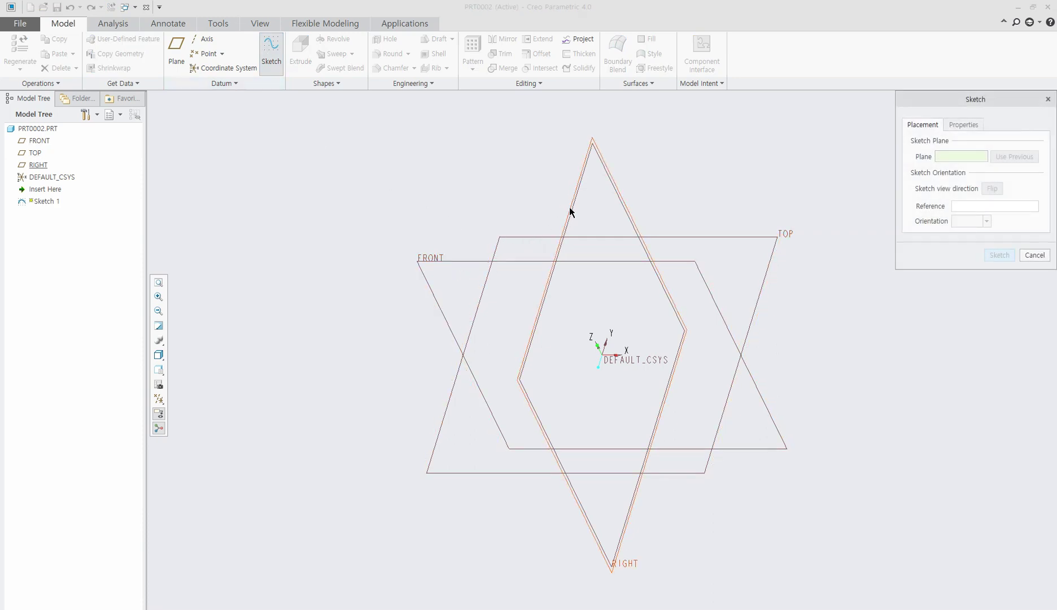
left_click(434, 261)
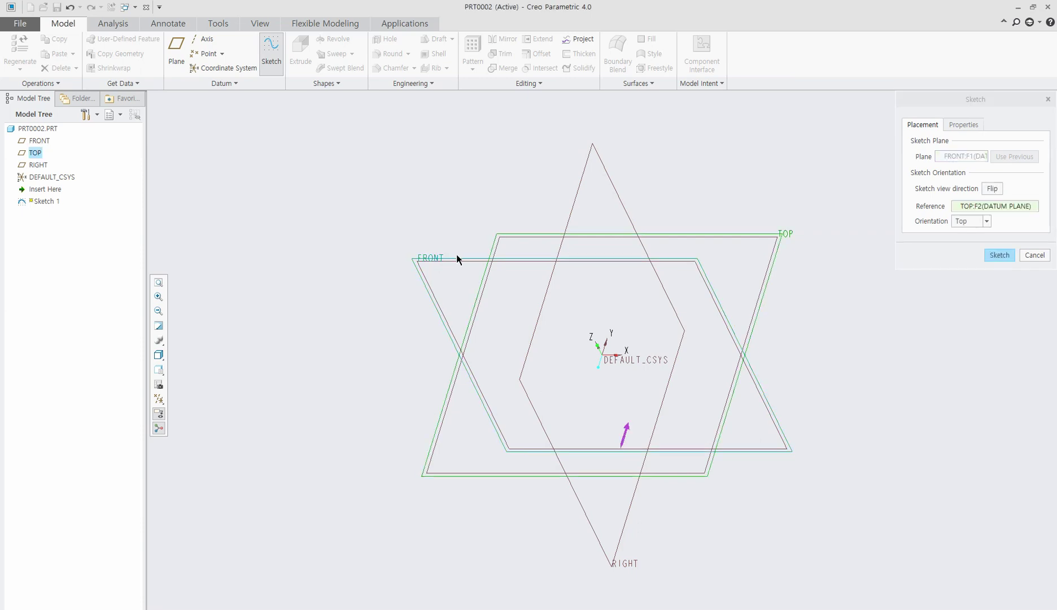
left_click(991, 255)
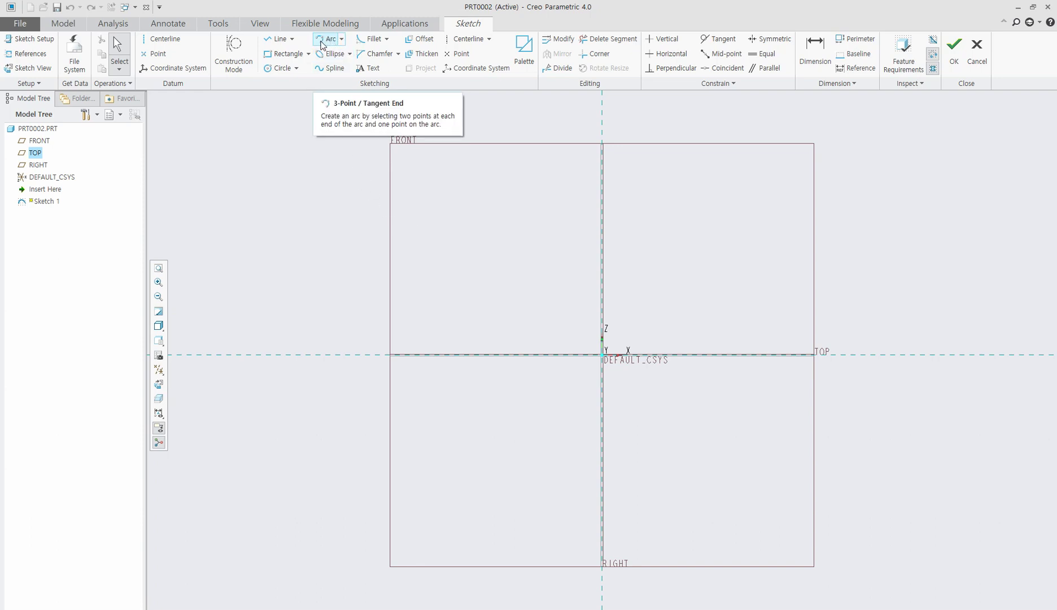
Draw a 3-point arc, about three-quarters of a circle, left of the vertical reference.
left_click(342, 39)
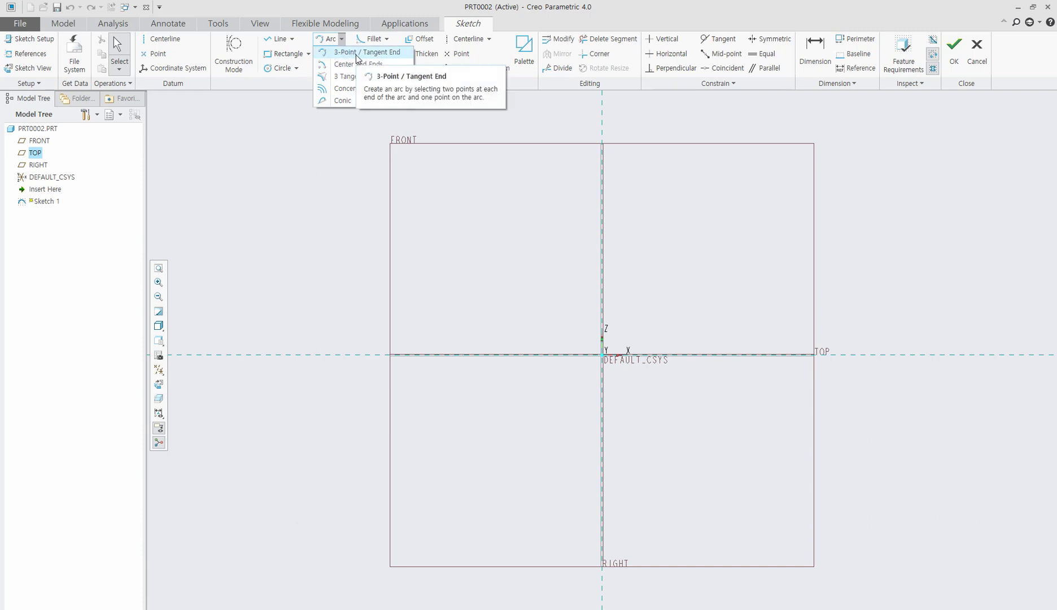
left_click(358, 53)
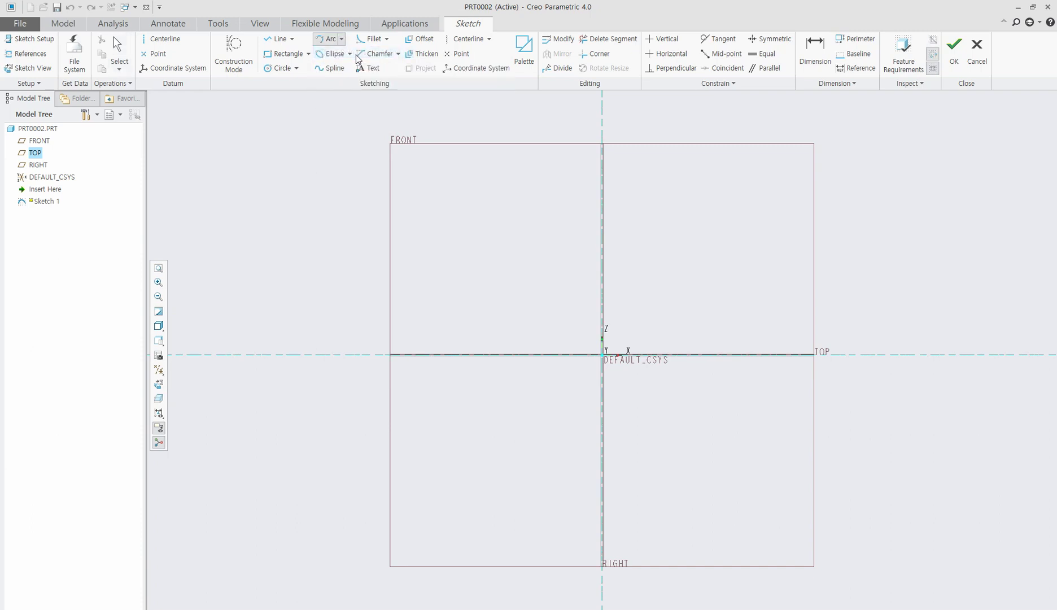
left_click(426, 323)
left_click(504, 240)
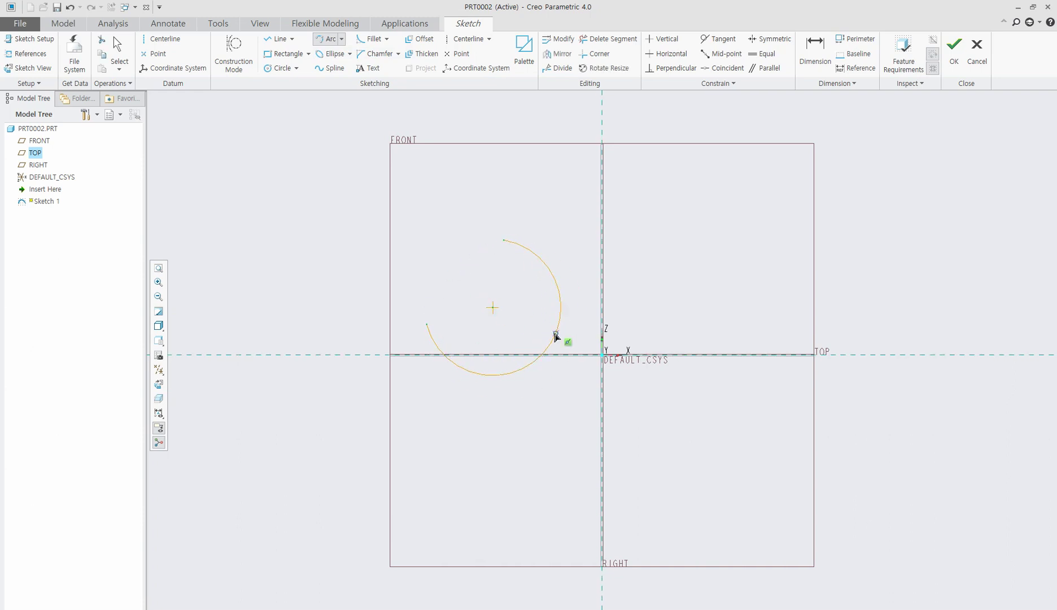
left_click(477, 348)
left_click(341, 39)
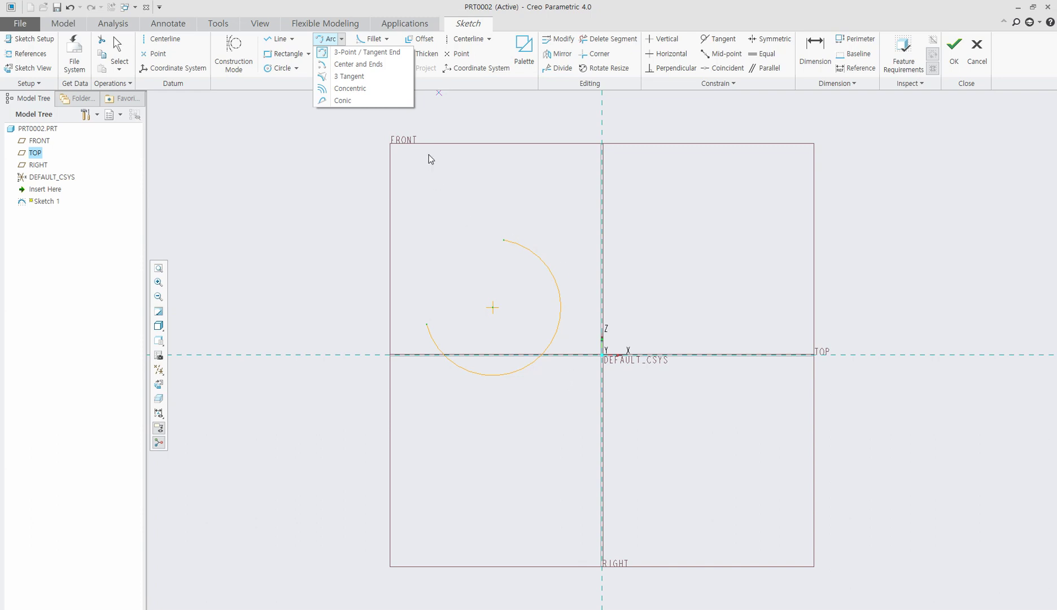
Draw a wide centre-and-ends arc at upper left and a nearly closed small arc below it.
left_click(350, 65)
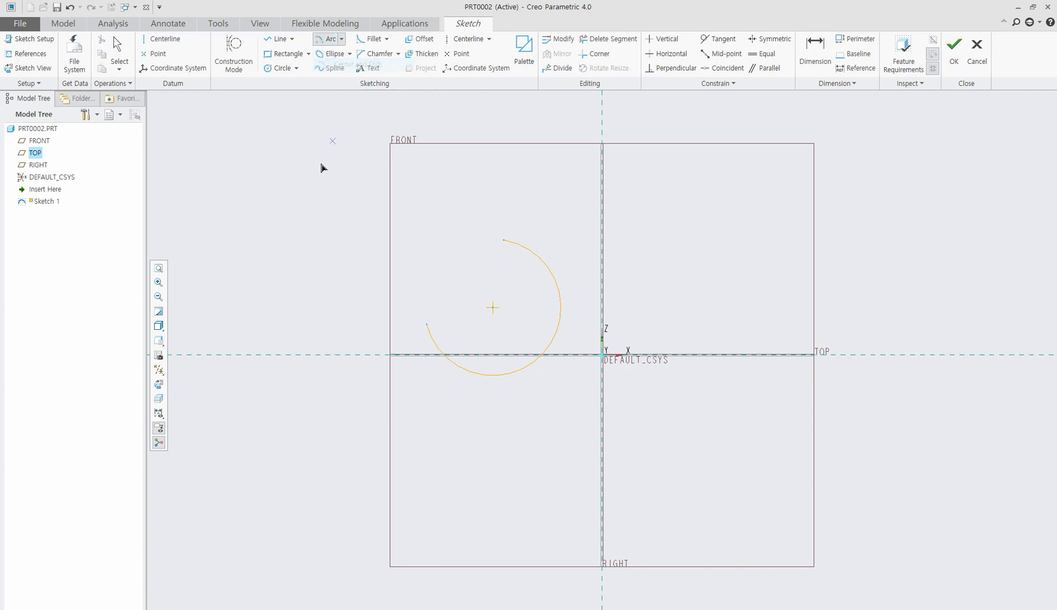
left_click(214, 227)
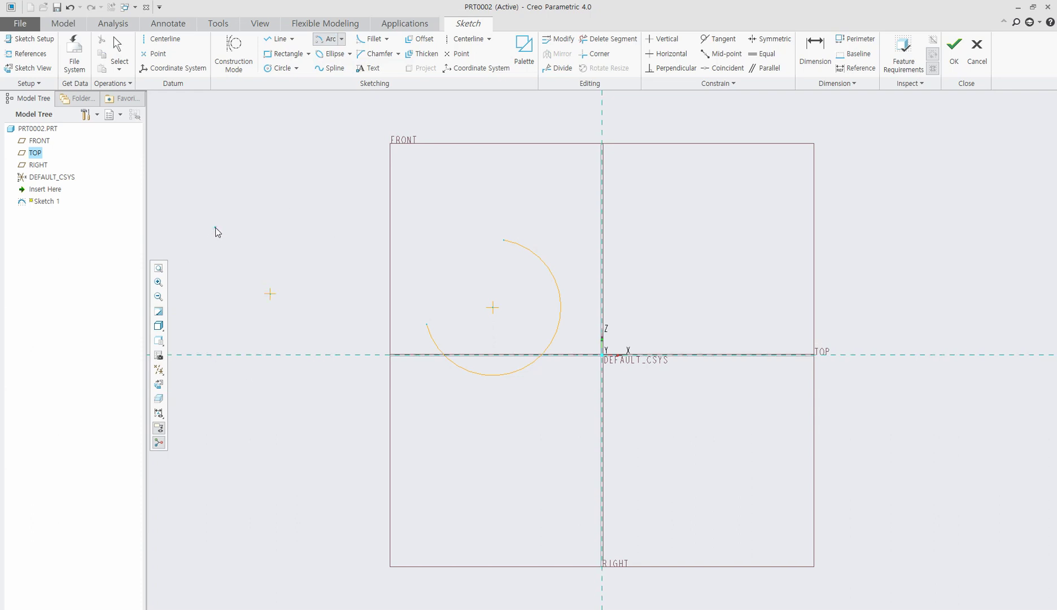
left_click(350, 304)
left_click(271, 419)
left_click(269, 390)
left_click(266, 398)
left_click(341, 41)
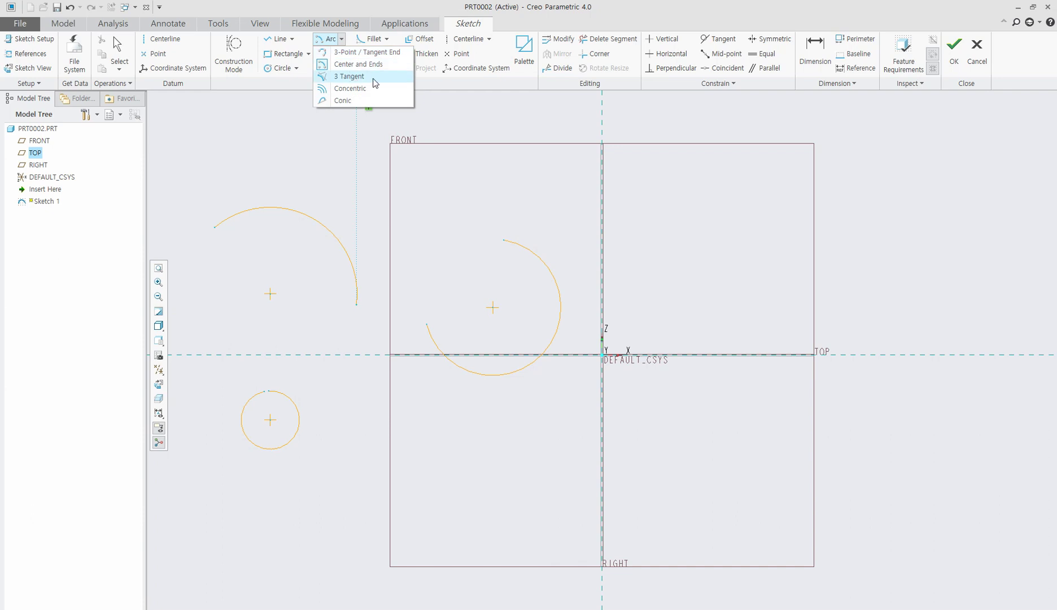
Draw a 274.29-wide rectangle at the upper right of the sketch.
left_click(287, 60)
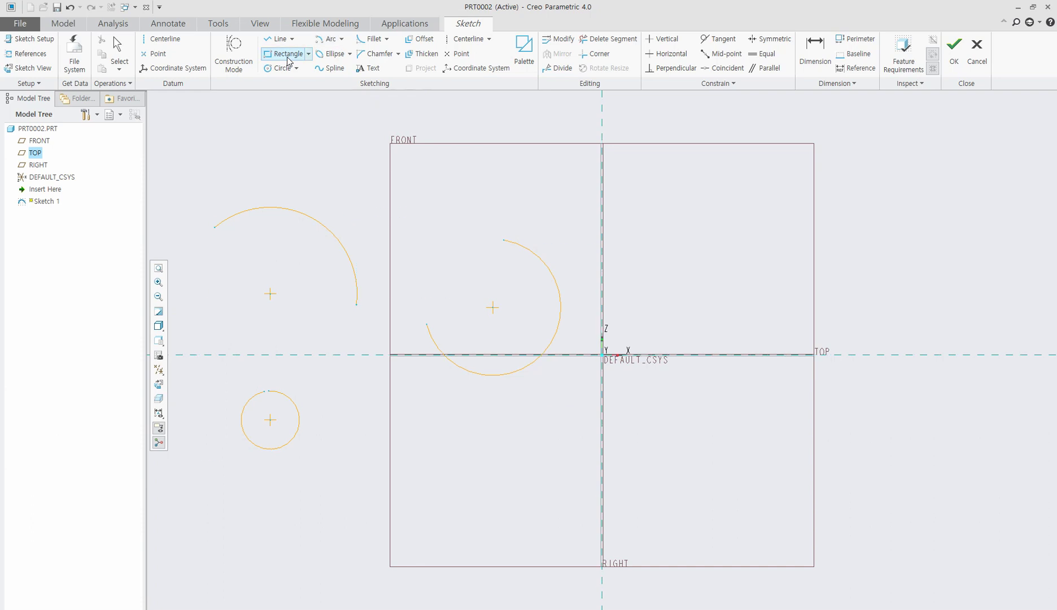
left_click(639, 207)
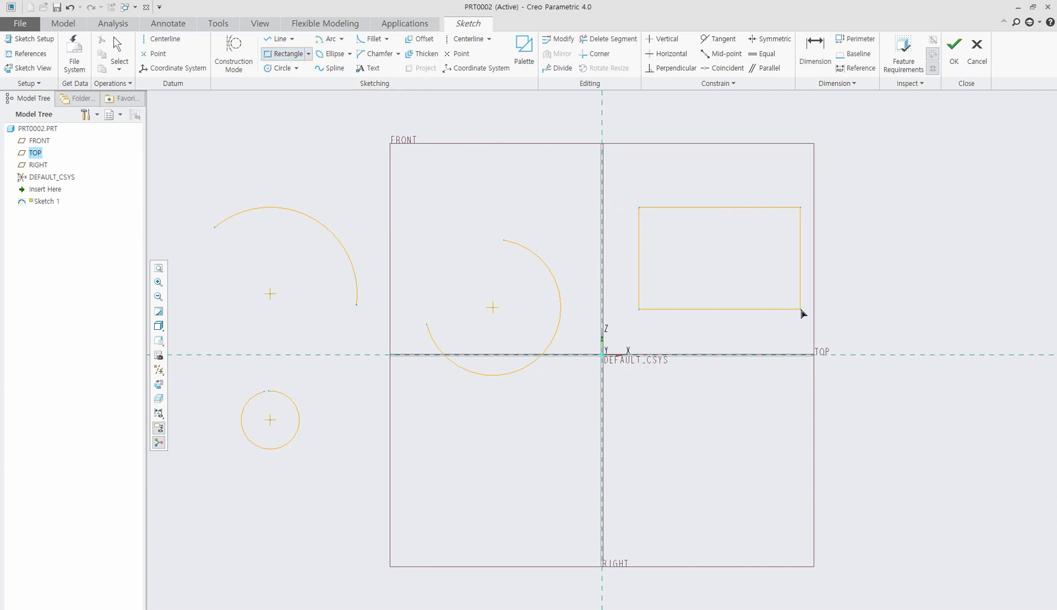
left_click(867, 309)
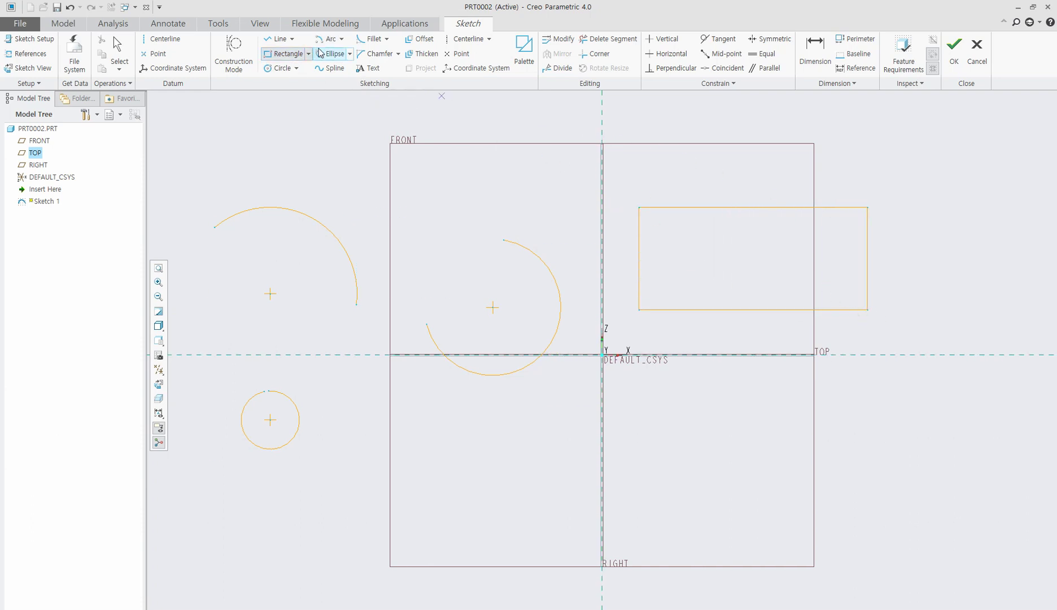
Add a 3-tangent arc inside each end of the rectangle, touching three sides.
left_click(341, 39)
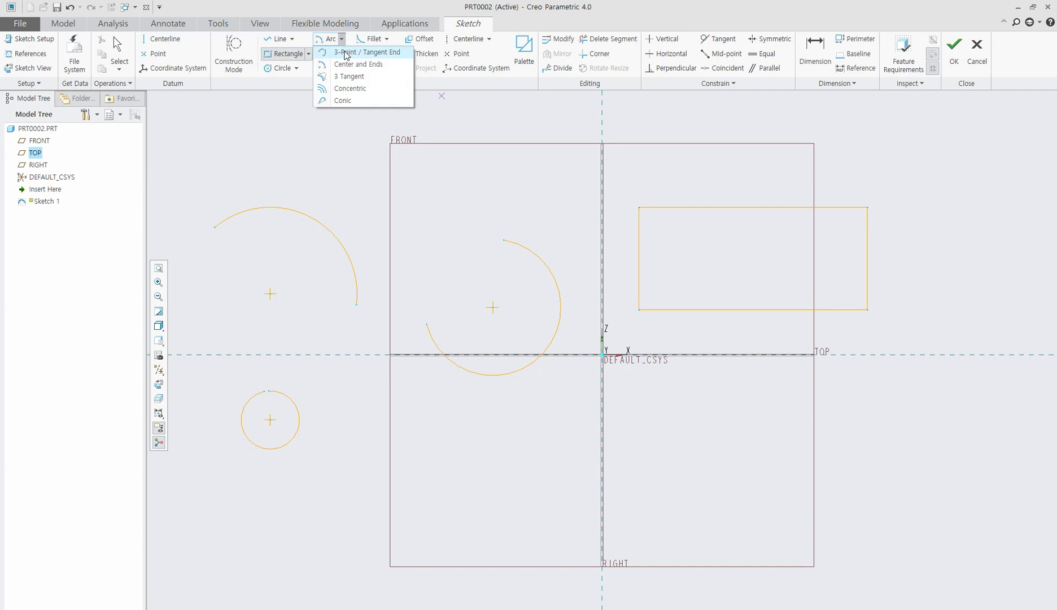
left_click(351, 79)
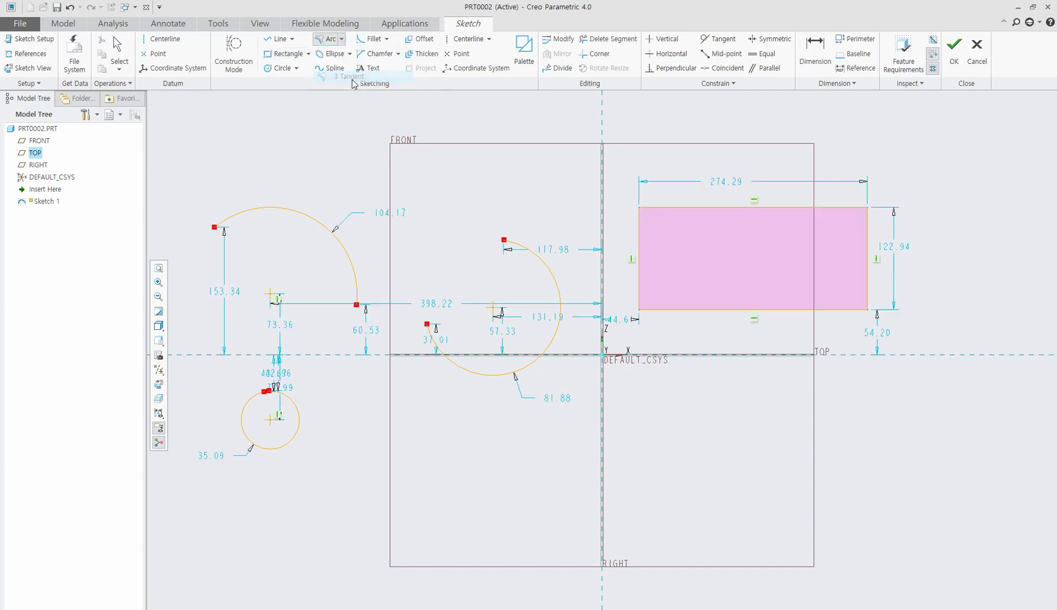
left_click(640, 254)
left_click(722, 207)
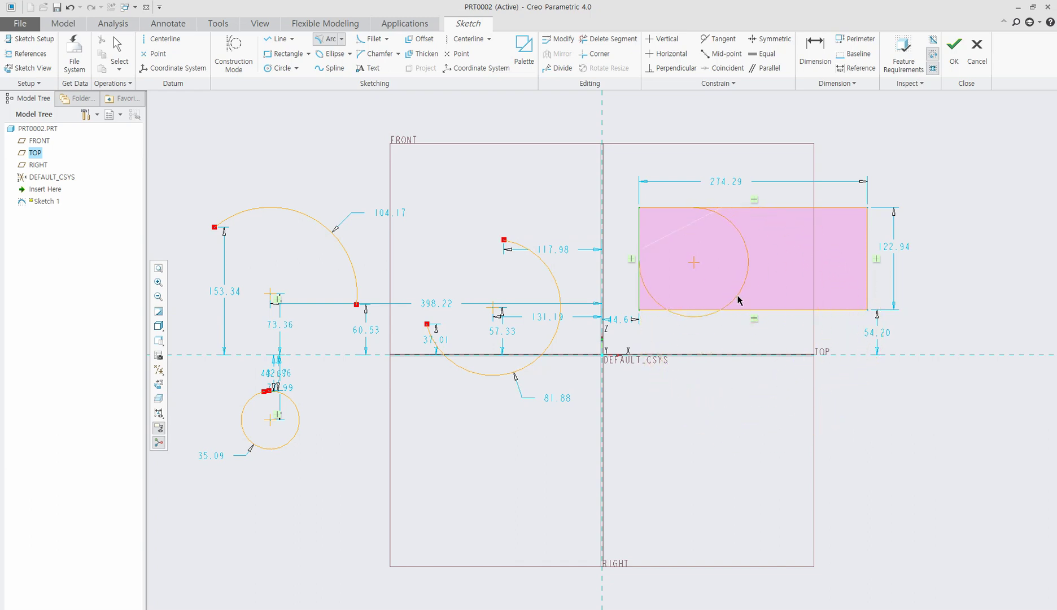
left_click(705, 310)
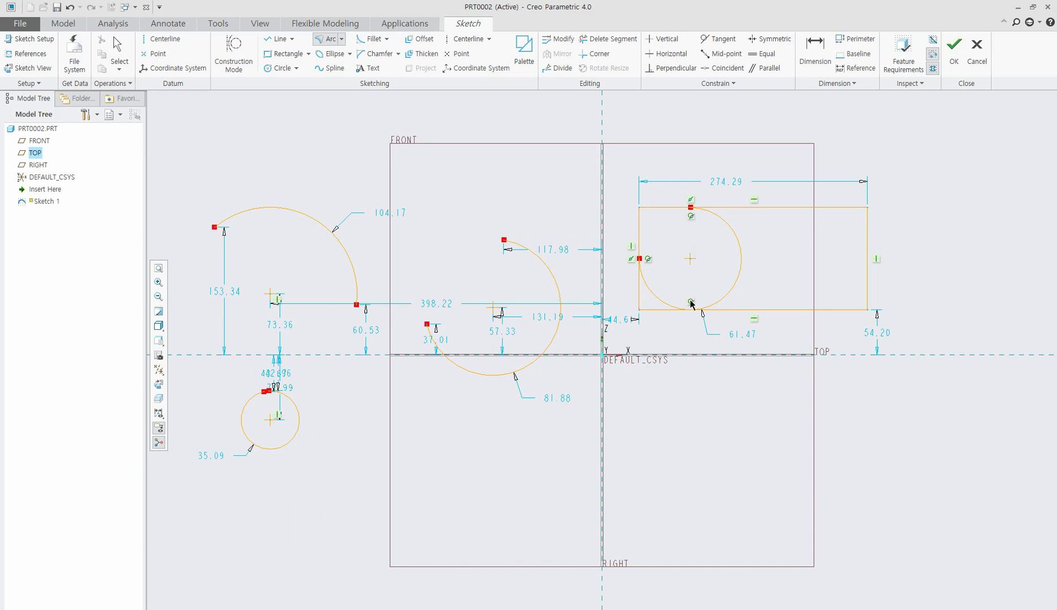
left_click(816, 207)
left_click(816, 302)
left_click(795, 263)
left_click(342, 39)
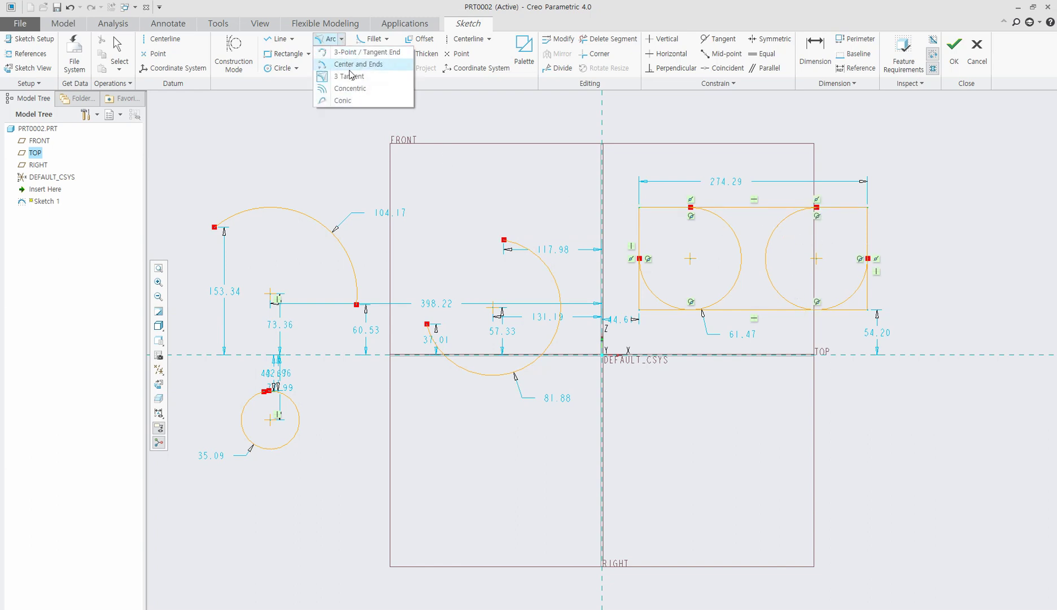
left_click(372, 95)
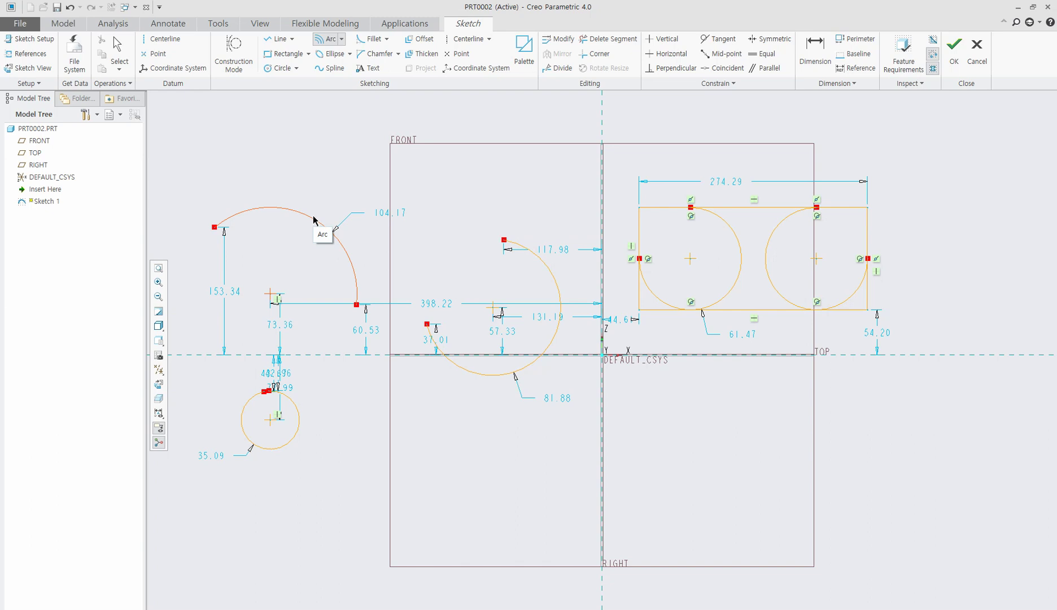
Add inner and outer concentric arcs around the large upper-left arc's centre.
left_click(286, 207)
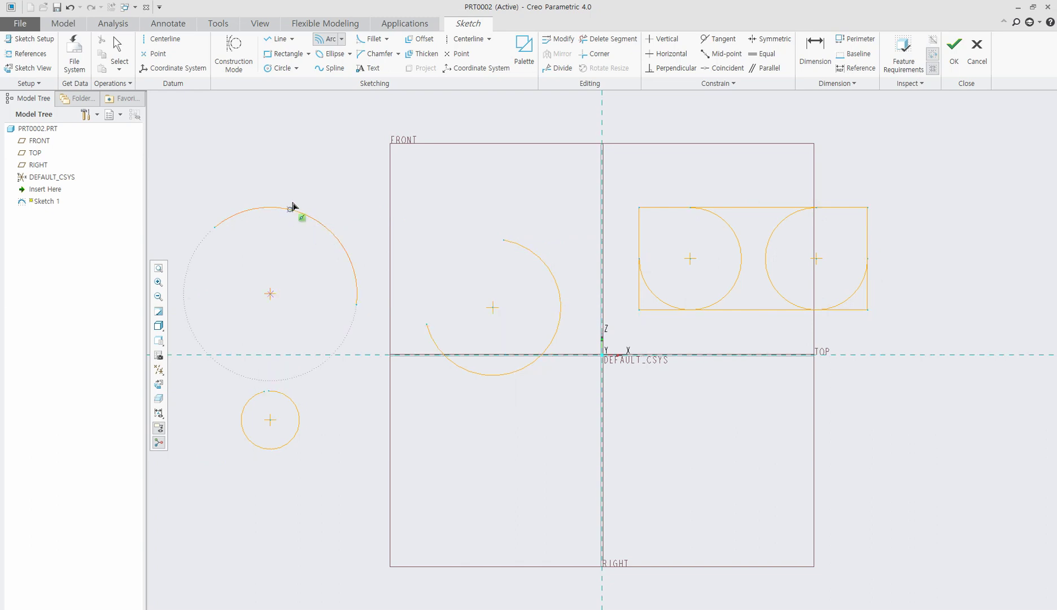
left_click(209, 201)
left_click(366, 270)
left_click(219, 221)
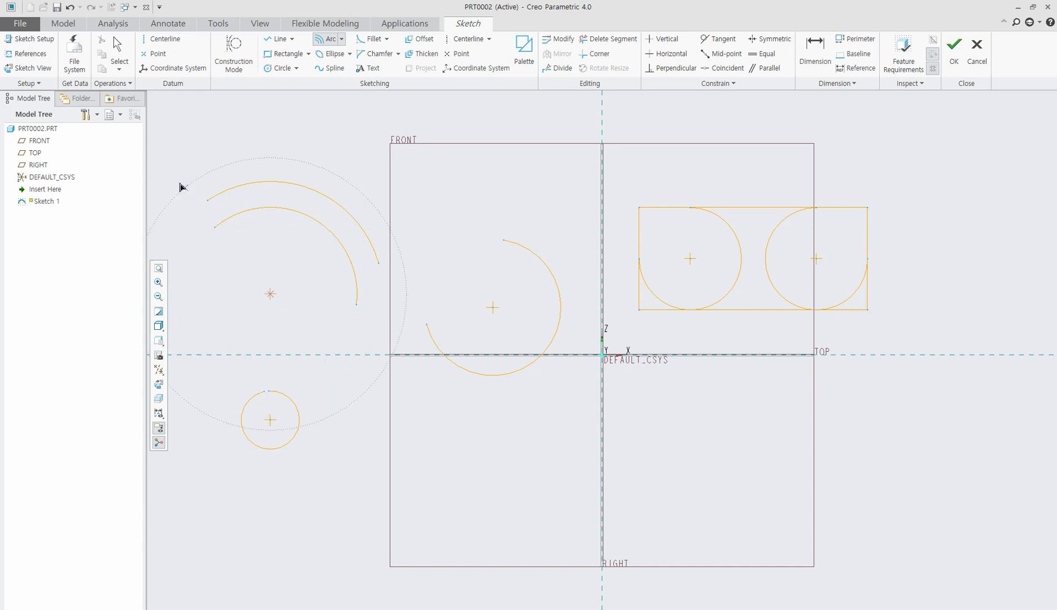
left_click(172, 214)
left_click(401, 302)
Add more concentric arcs, the largest sweeping below the horizontal reference.
left_click(326, 157)
left_click(186, 173)
left_click(222, 362)
left_click(503, 240)
left_click(342, 39)
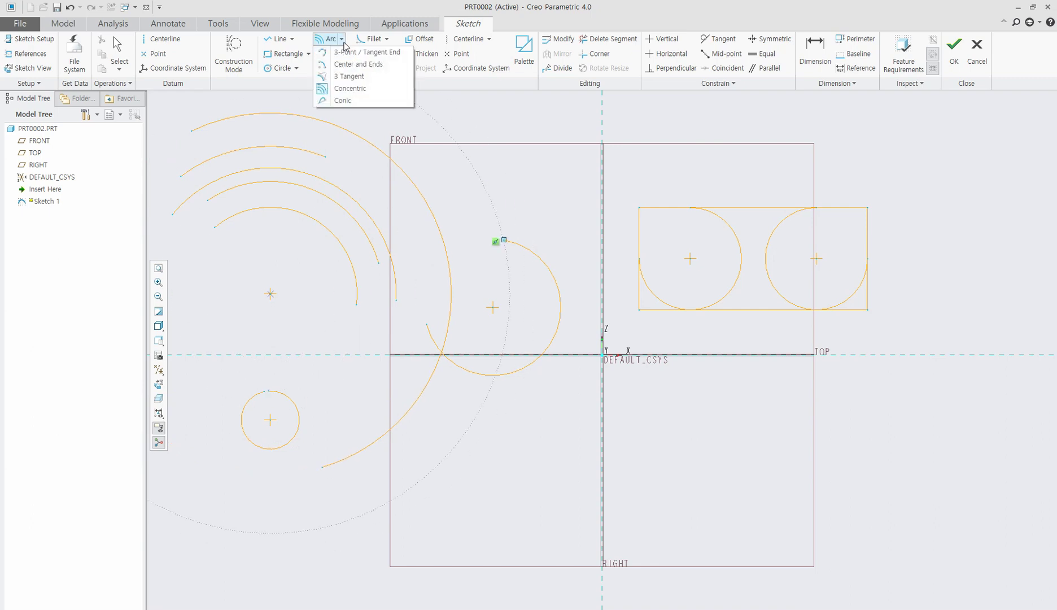
left_click(343, 101)
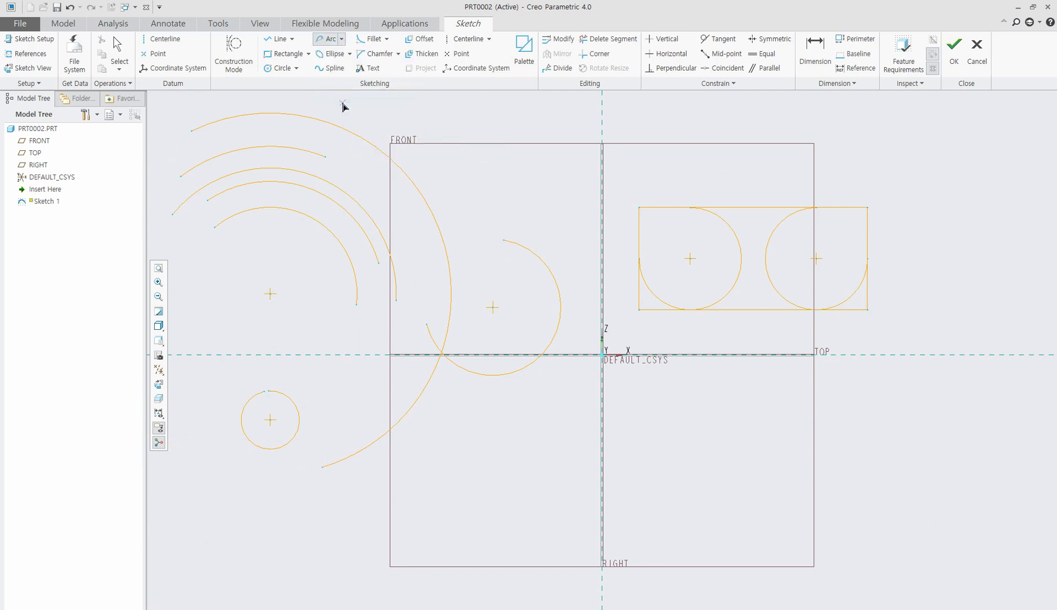
left_click(342, 39)
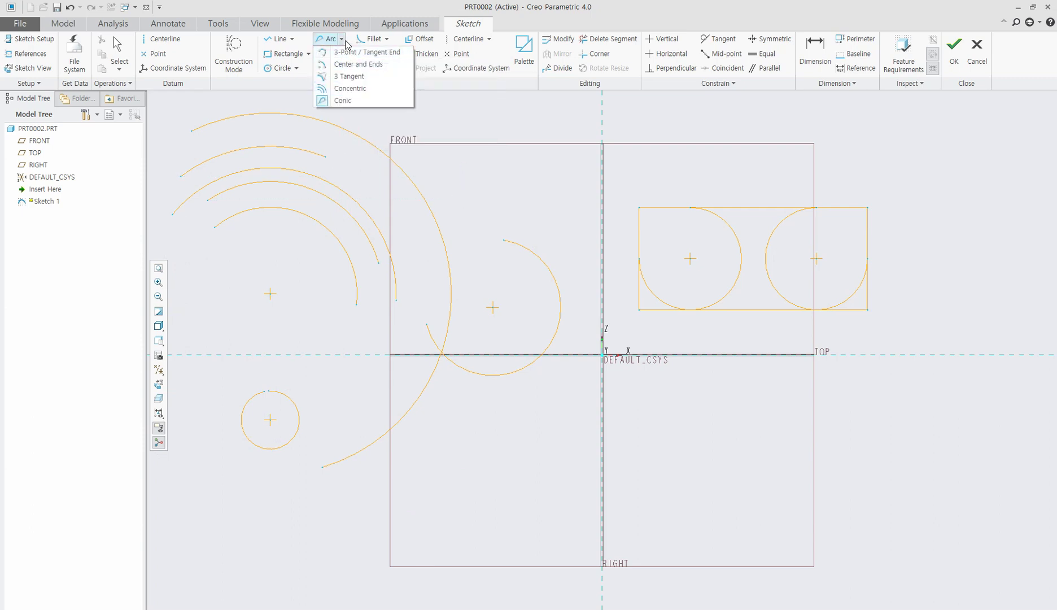
Draw a conic arc at lower centre and a long arc looping left from its end.
left_click(347, 101)
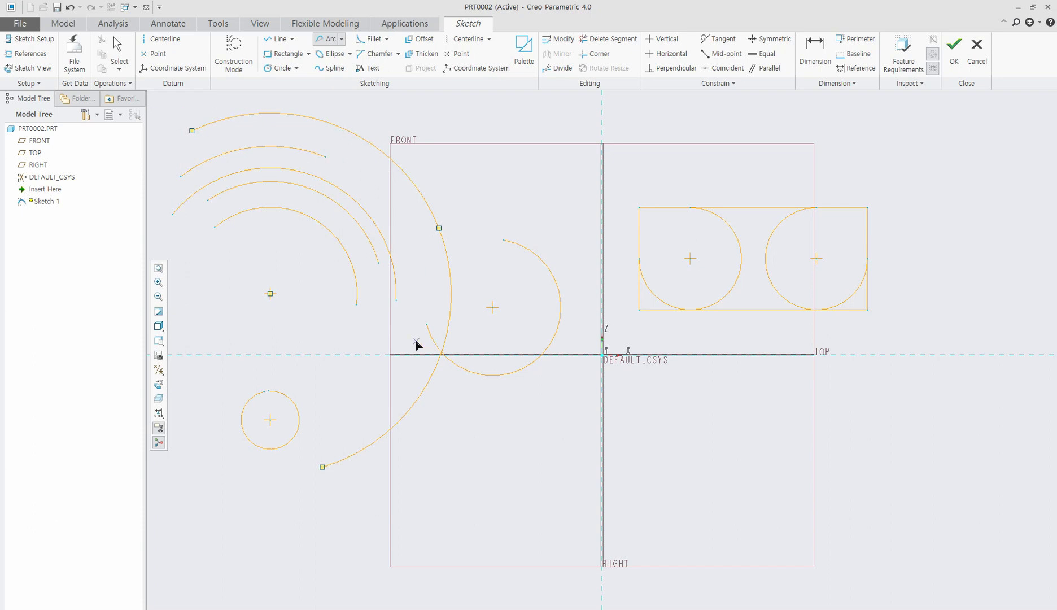
left_click(478, 515)
left_click(531, 429)
left_click(700, 404)
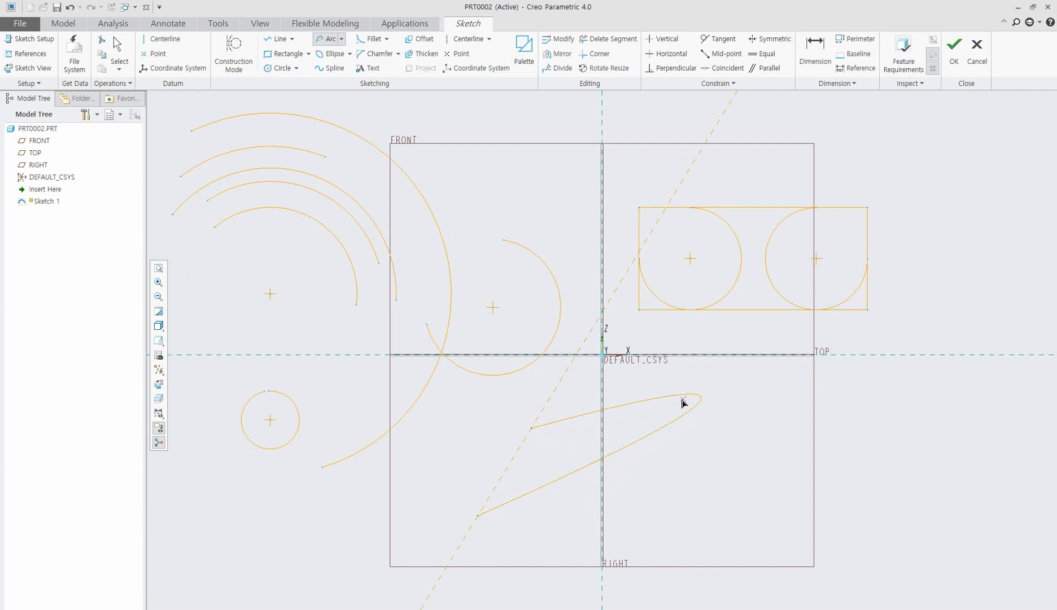
left_click(477, 515)
left_click(396, 383)
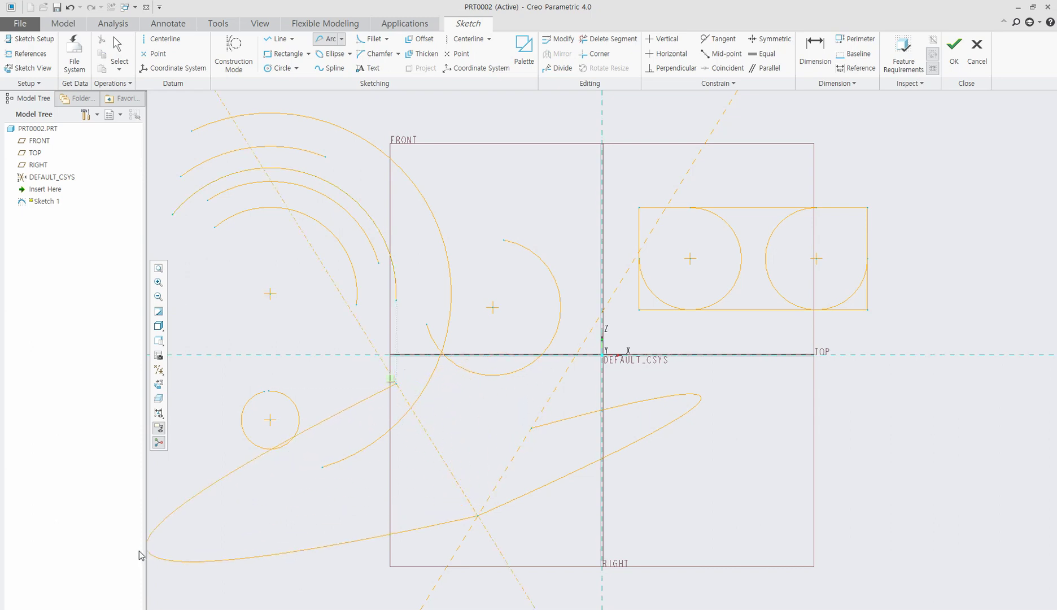
left_click(198, 398)
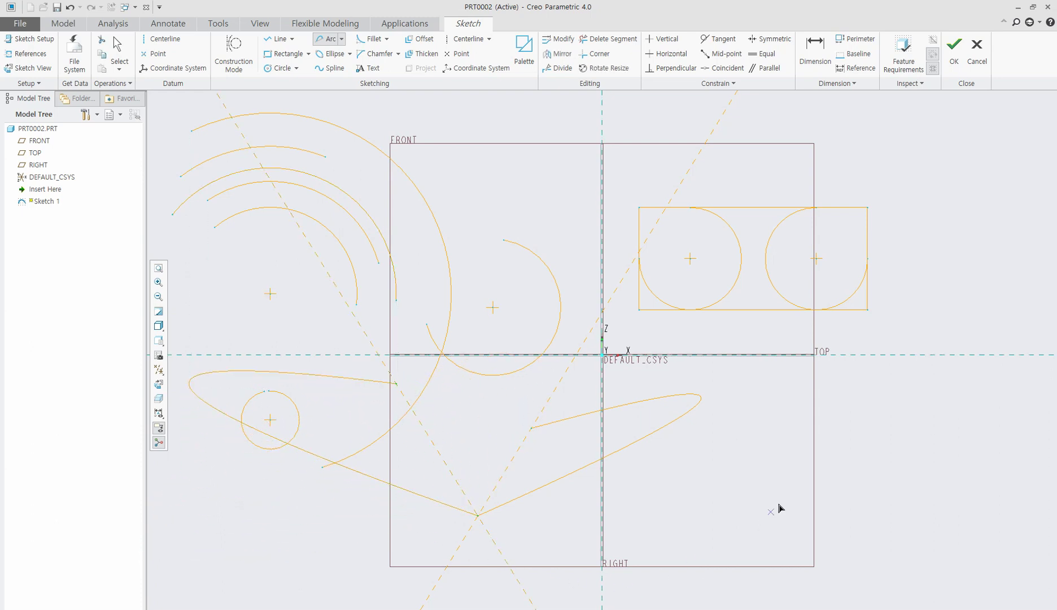
Draw a conic arc at the lower right bulging to the right.
left_click(713, 492)
left_click(763, 391)
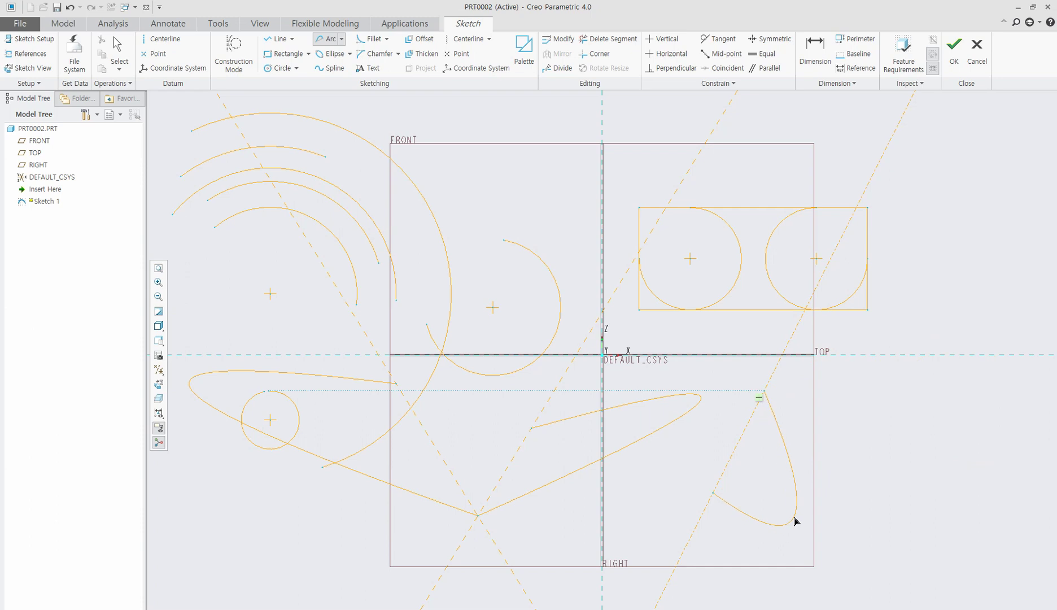
left_click(795, 517)
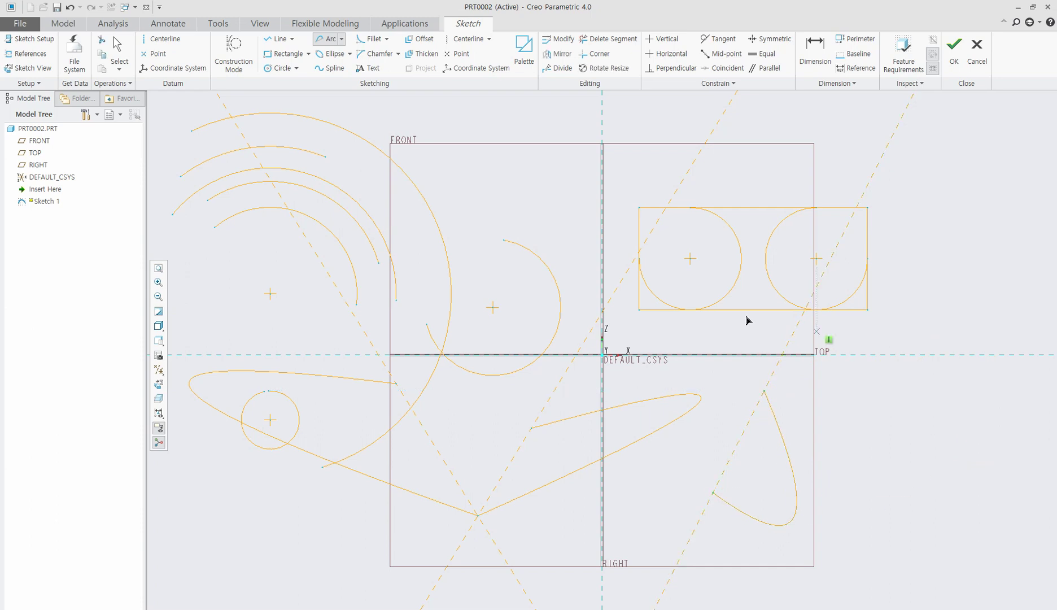
left_click(342, 42)
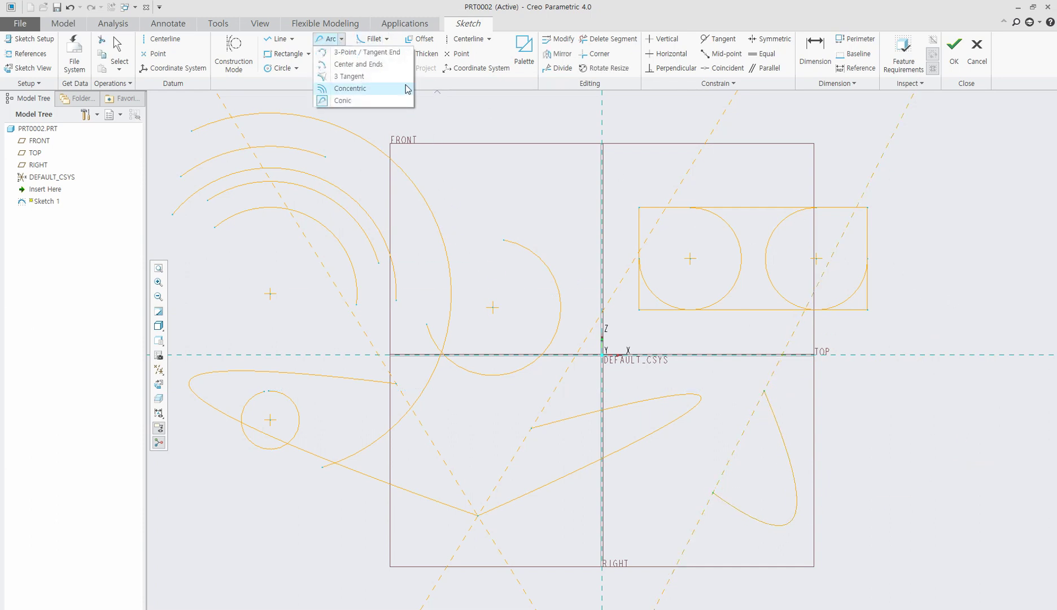
Exit the Arc tool, keep Sketcher open, and window-delete every sketched entity.
left_click(970, 345)
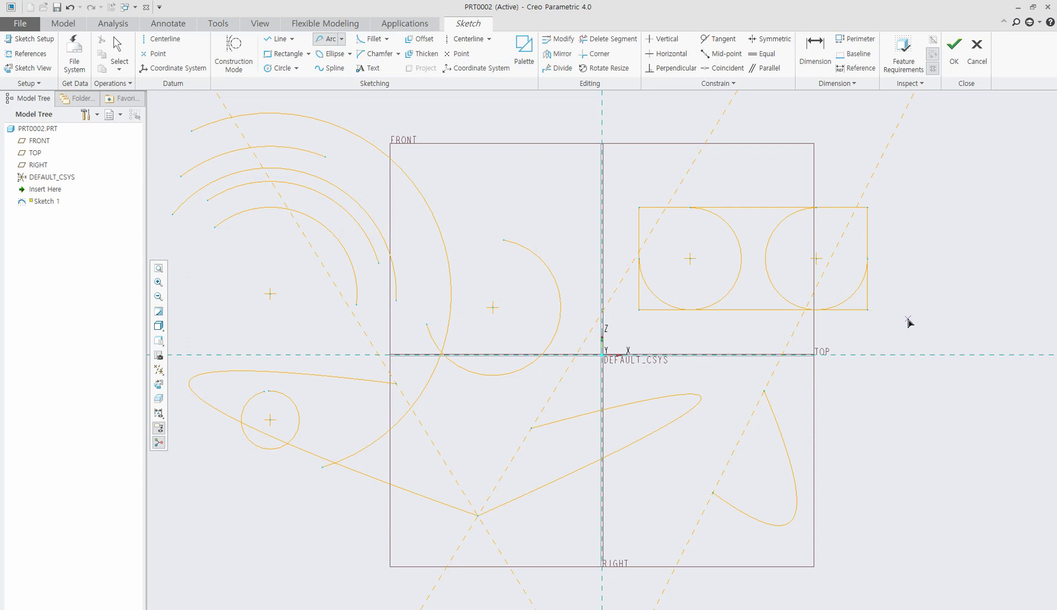
key("Escape")
key("Escape")
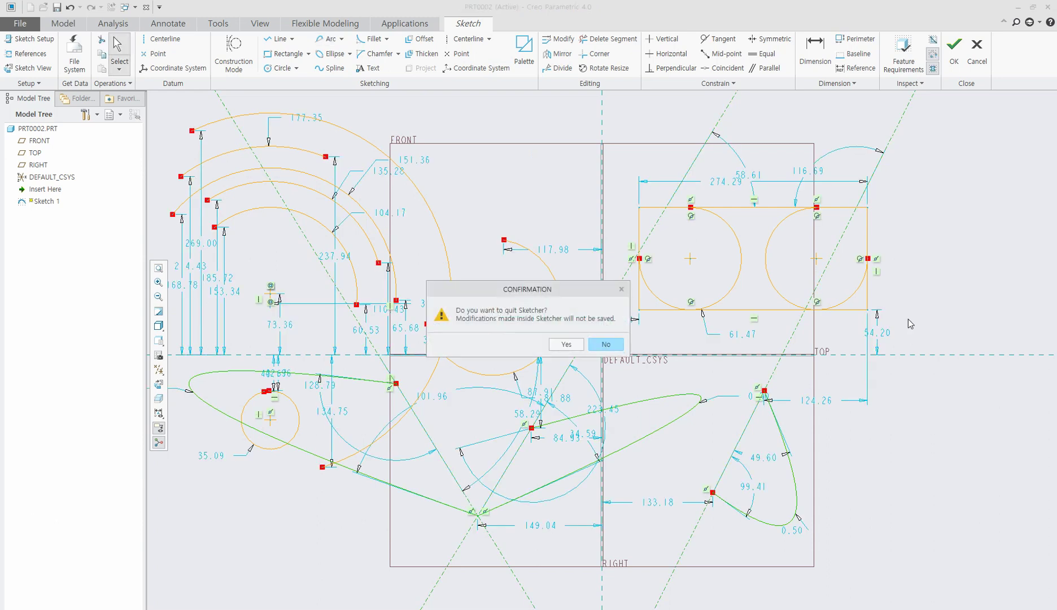
left_click(605, 345)
key("Delete")
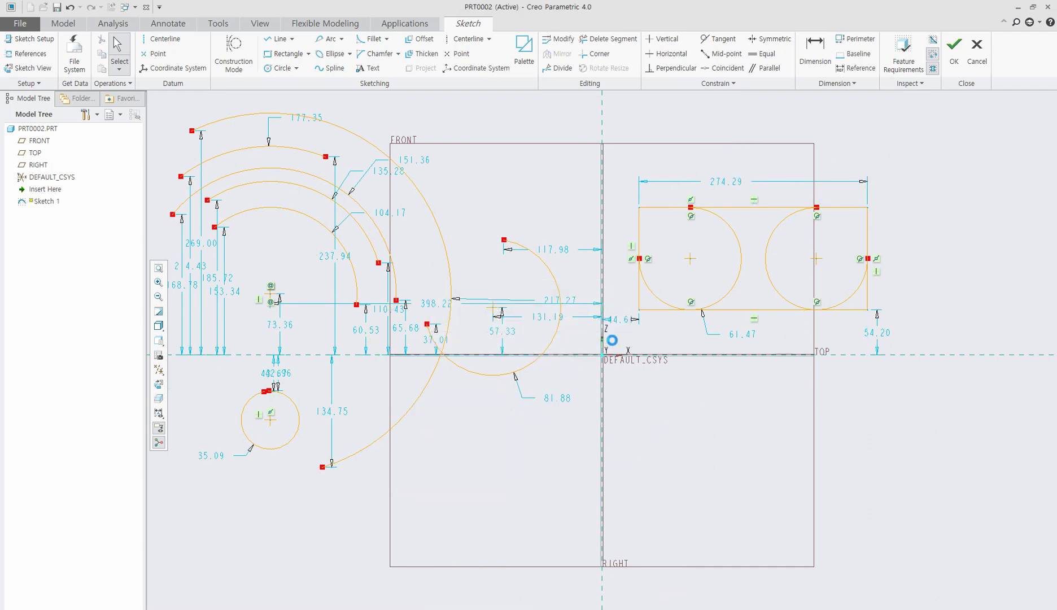
mouse_move(948, 448)
left_mouse_down()
mouse_move(359, 215)
mouse_move(191, 126)
left_mouse_up()
key("Delete")
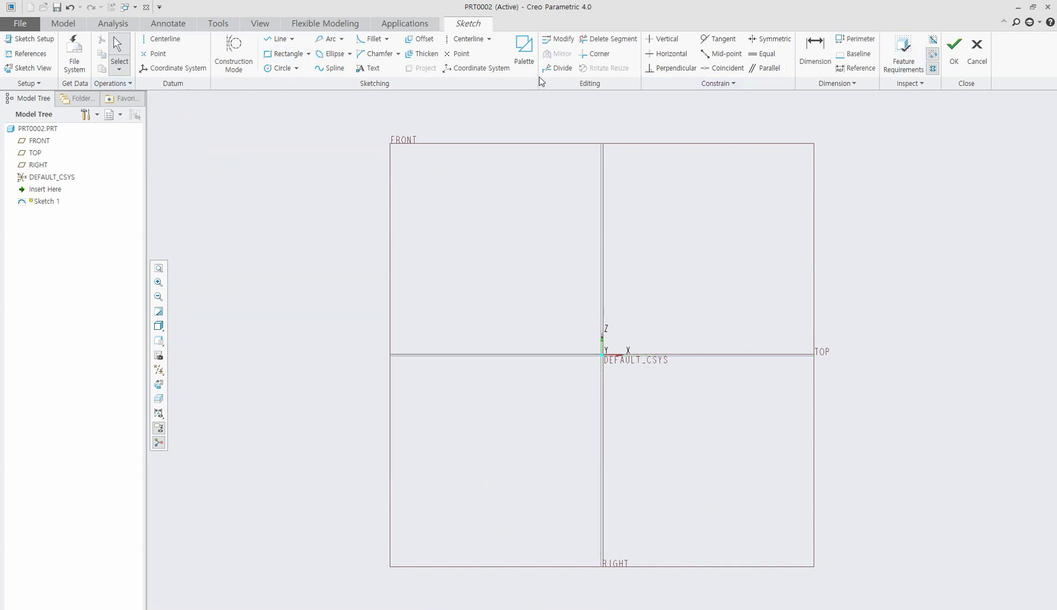
Open the Sketcher Palette's Polygons tab and pick the 3-Sided Triangle for placement.
left_click(524, 49)
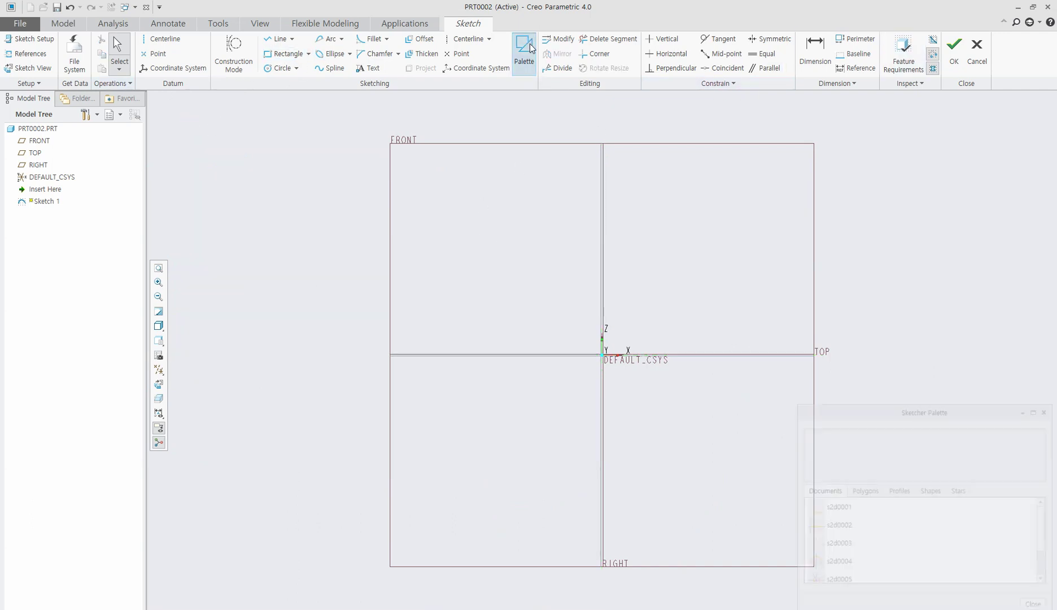
left_click_drag(962, 416, 914, 217)
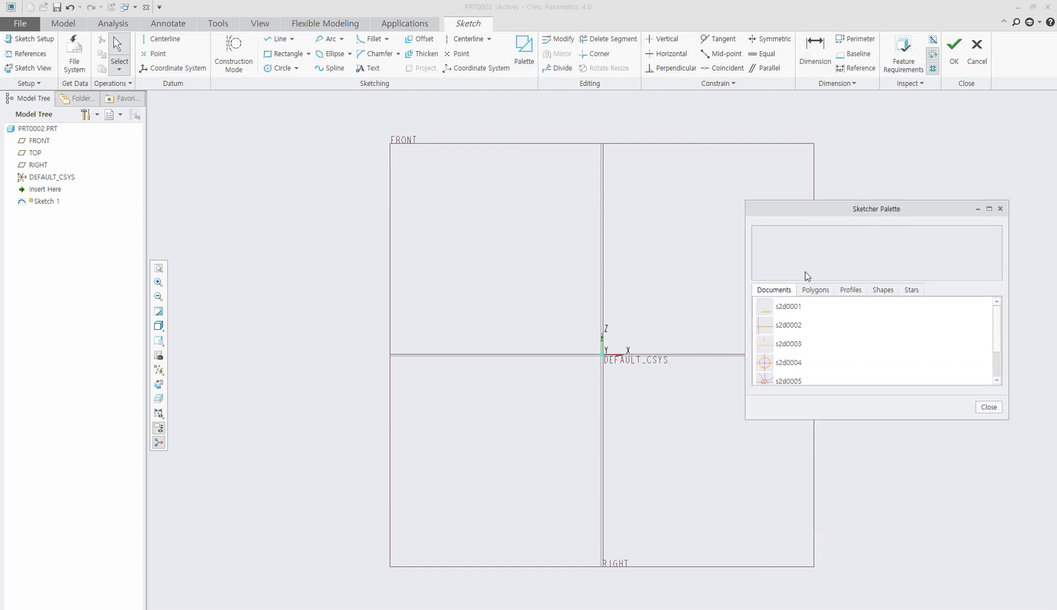
left_click(818, 290)
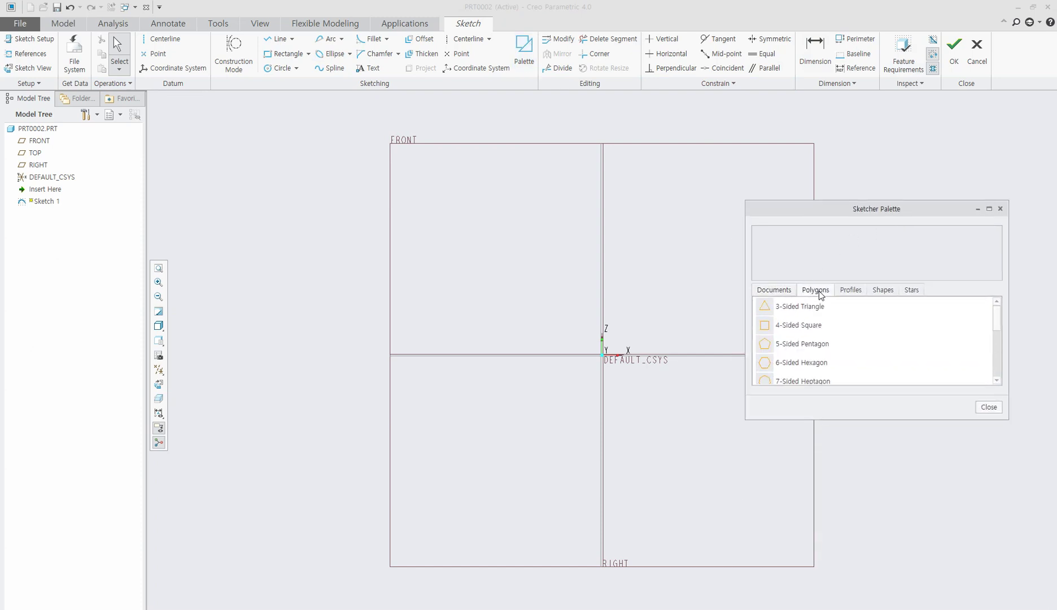
left_click(813, 309)
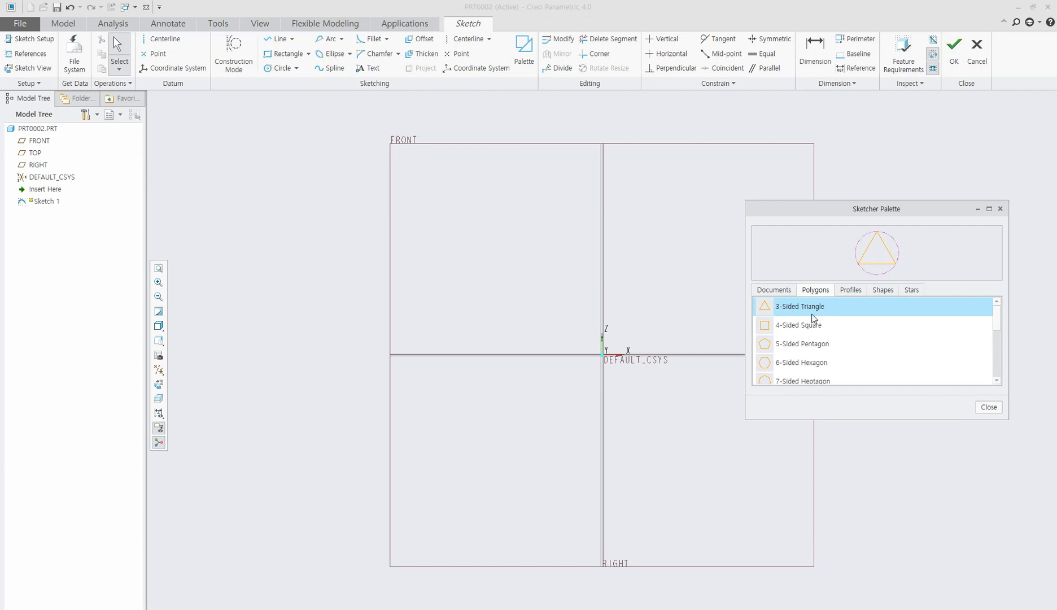
scroll(839, 316, "down", 3)
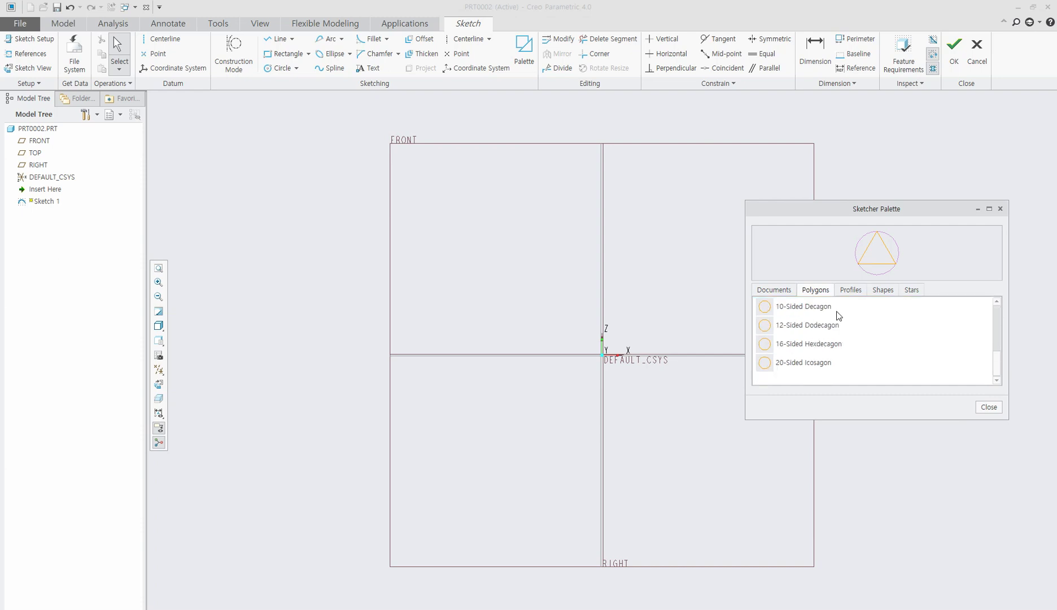
left_click(782, 368)
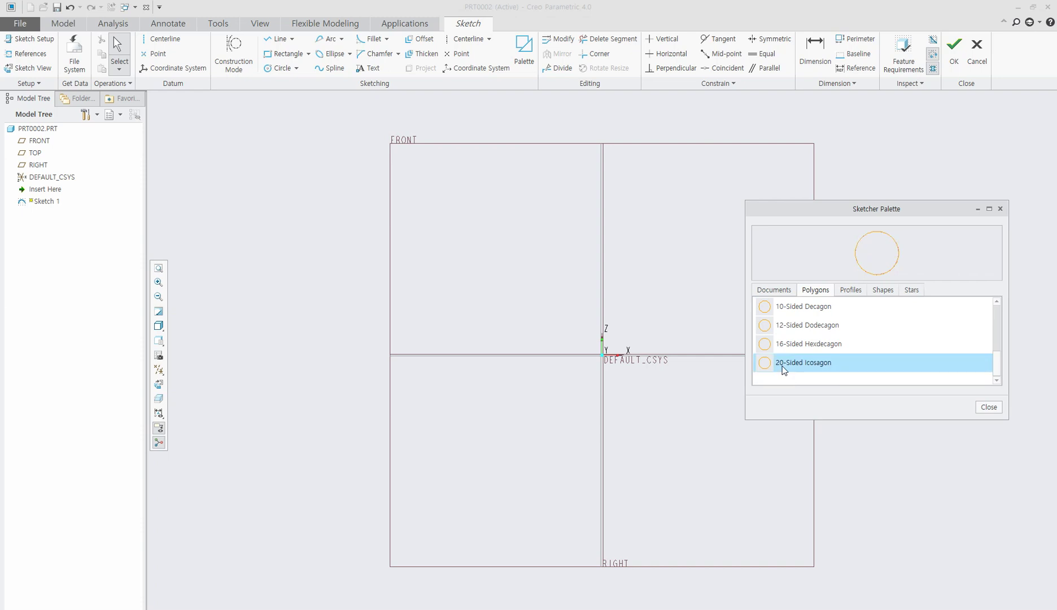
scroll(789, 369, "up", 3)
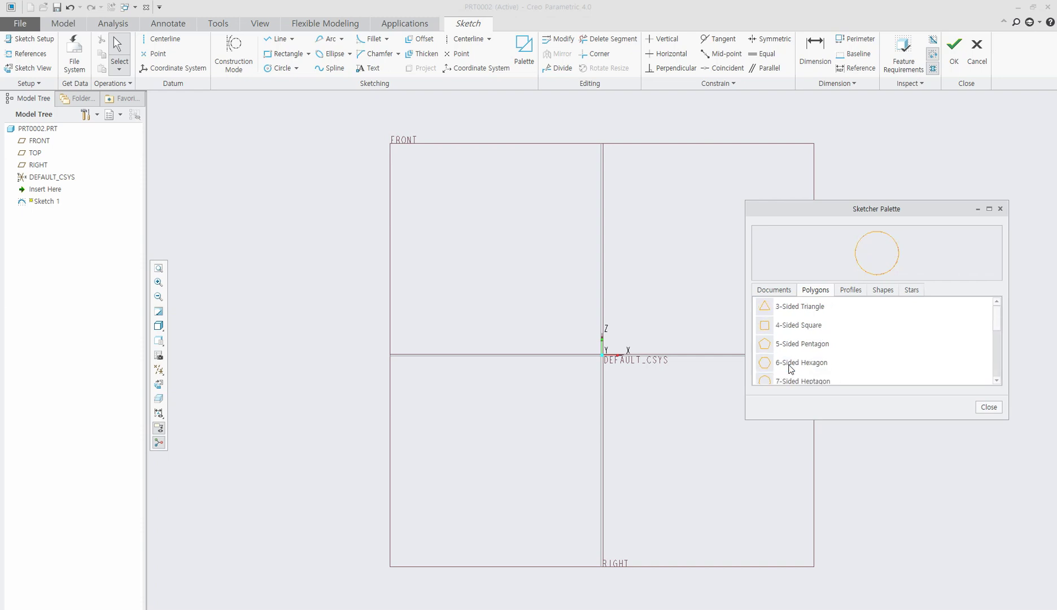
double_click(794, 313)
Place the triangle at upper left and a 4-sided square just below it.
left_click(441, 229)
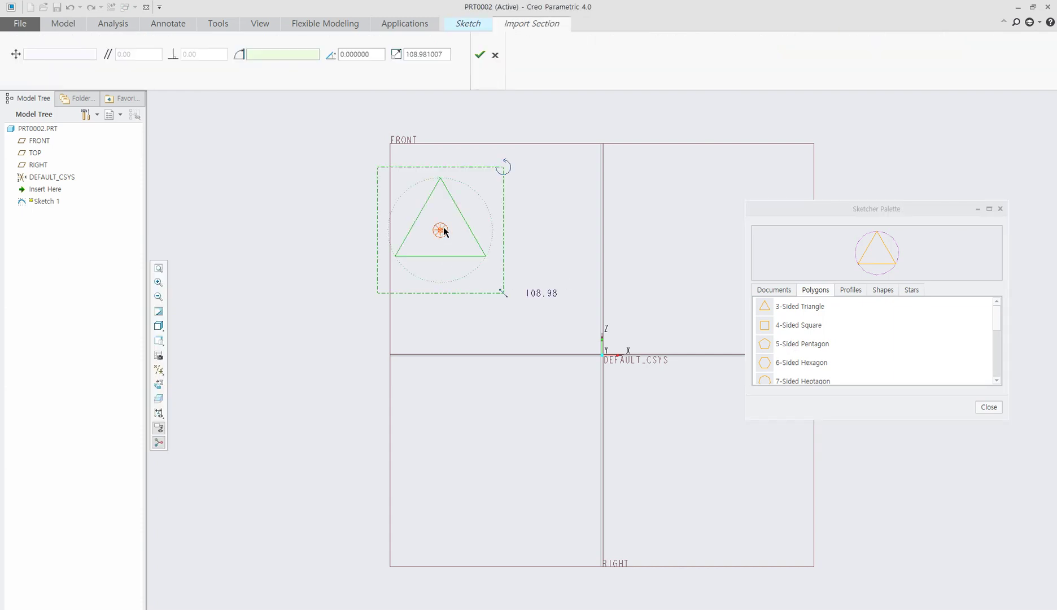
left_click(480, 54)
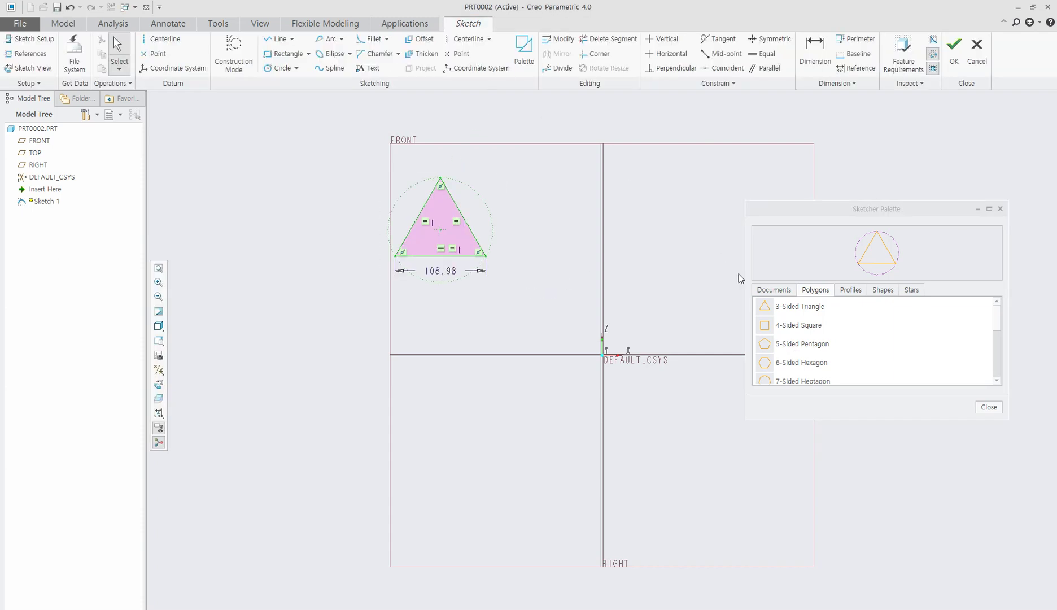
left_click(794, 329)
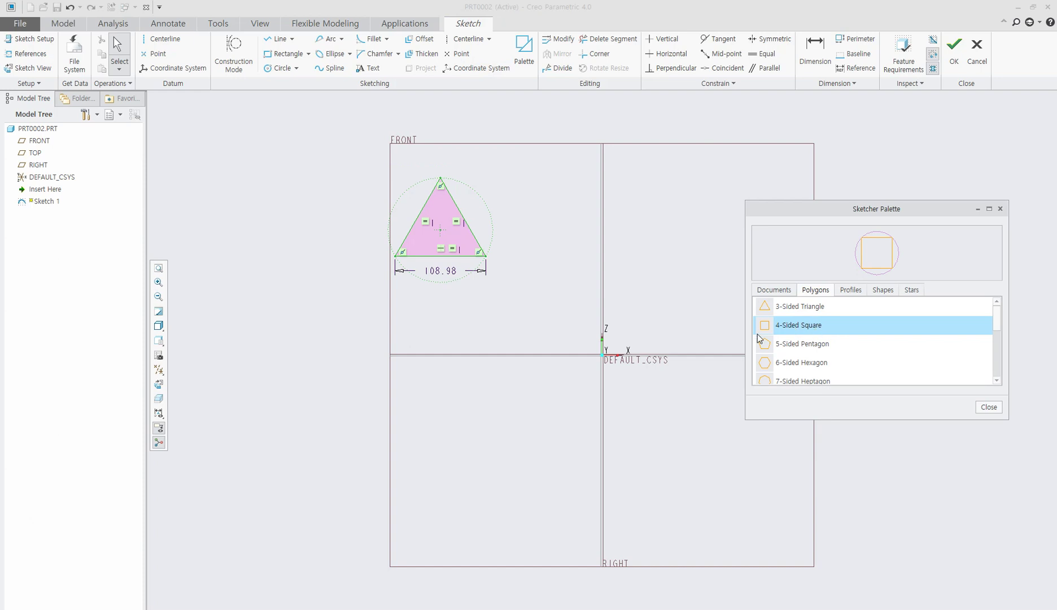
left_click_drag(455, 332, 419, 319)
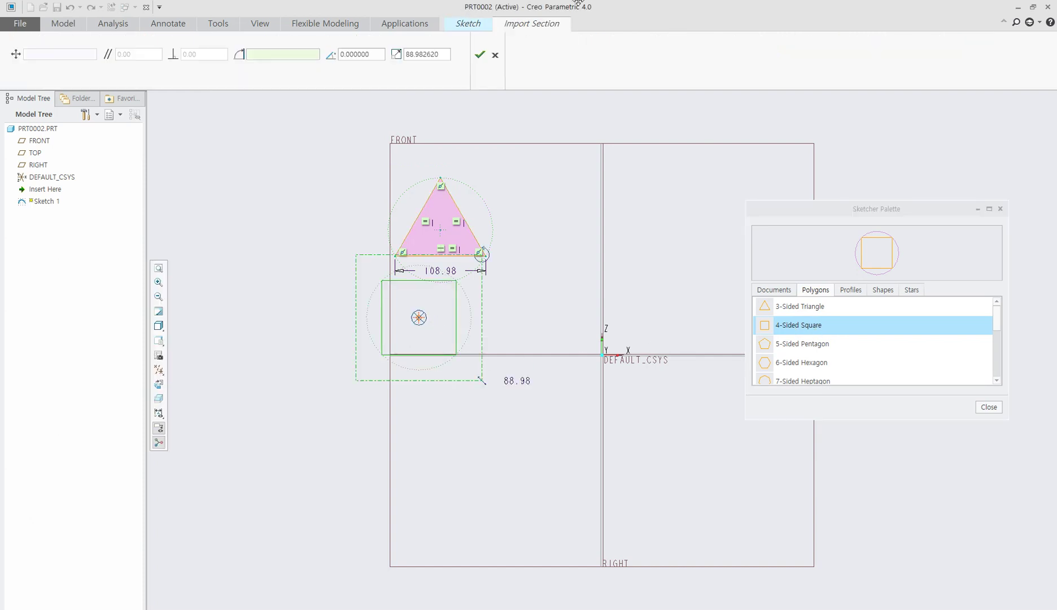
left_click(480, 55)
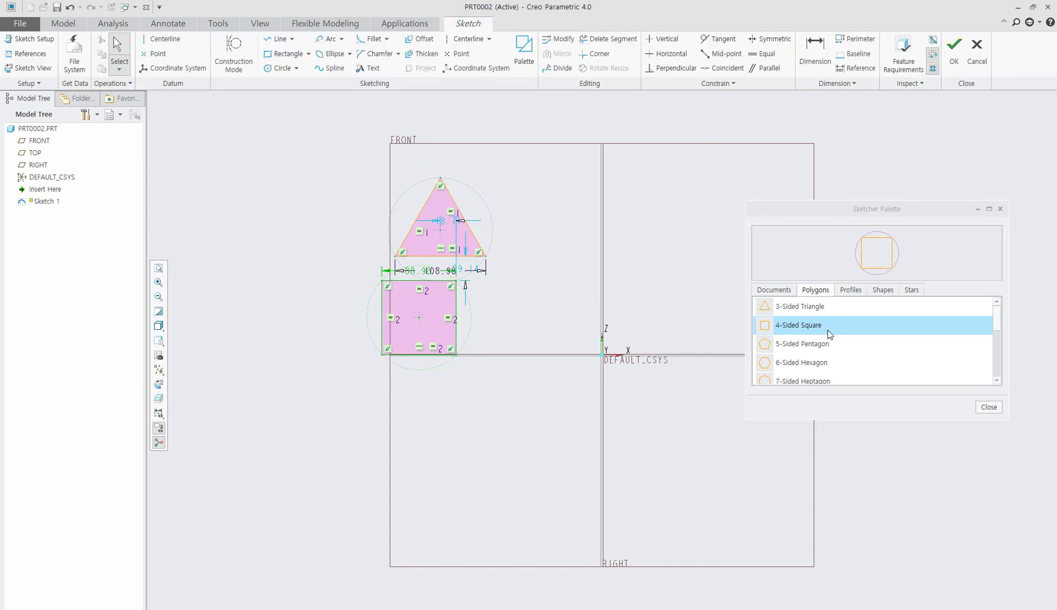
Add a 20-sided icosagon lower left, an octagon upper right, and a heptagon lower right.
scroll(829, 334, "down", 5)
left_click(802, 367)
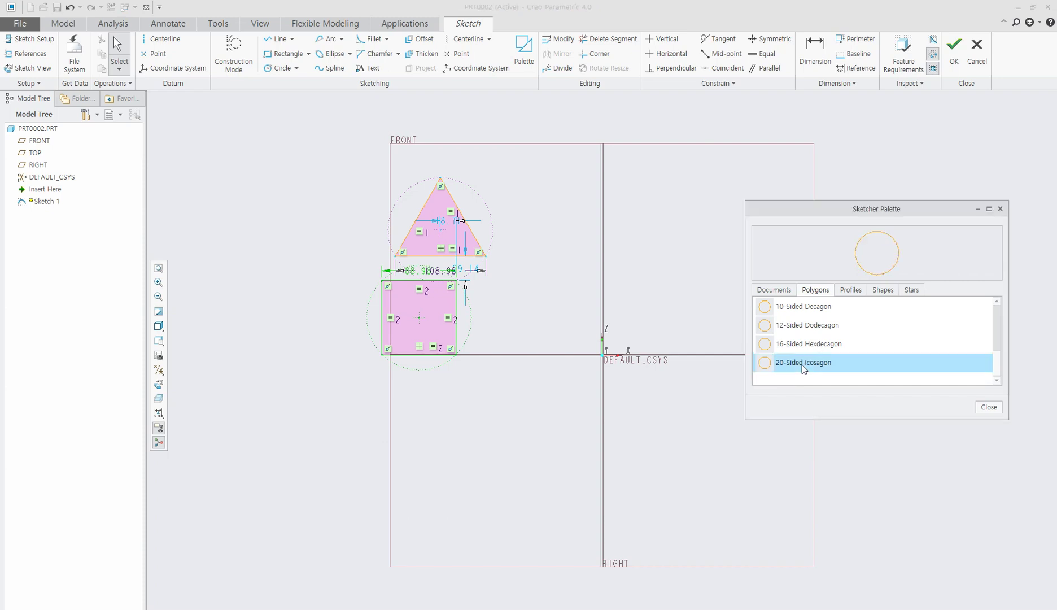
left_click_drag(803, 367, 462, 474)
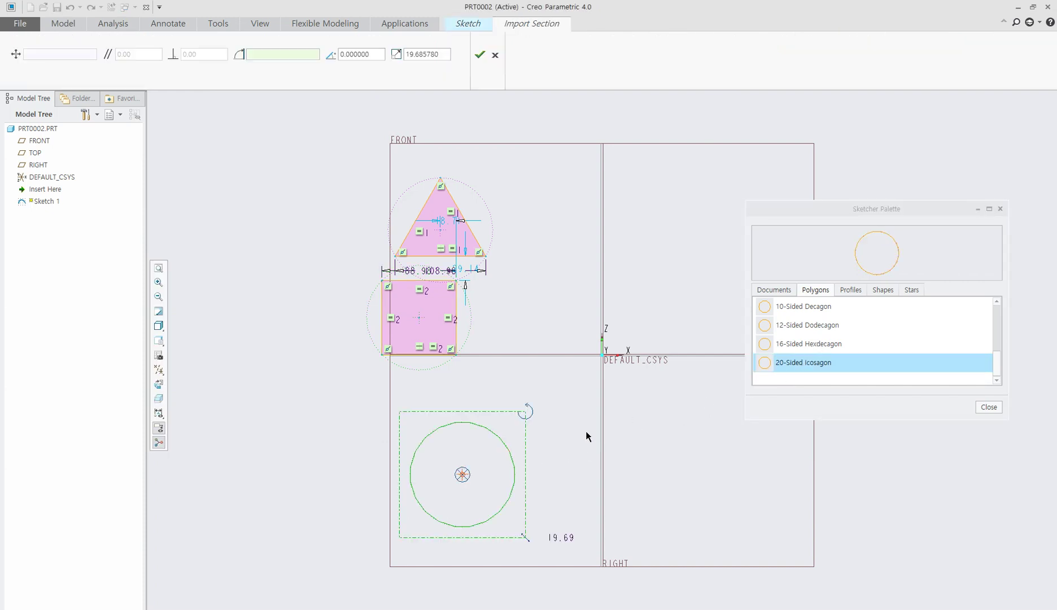
left_click(480, 55)
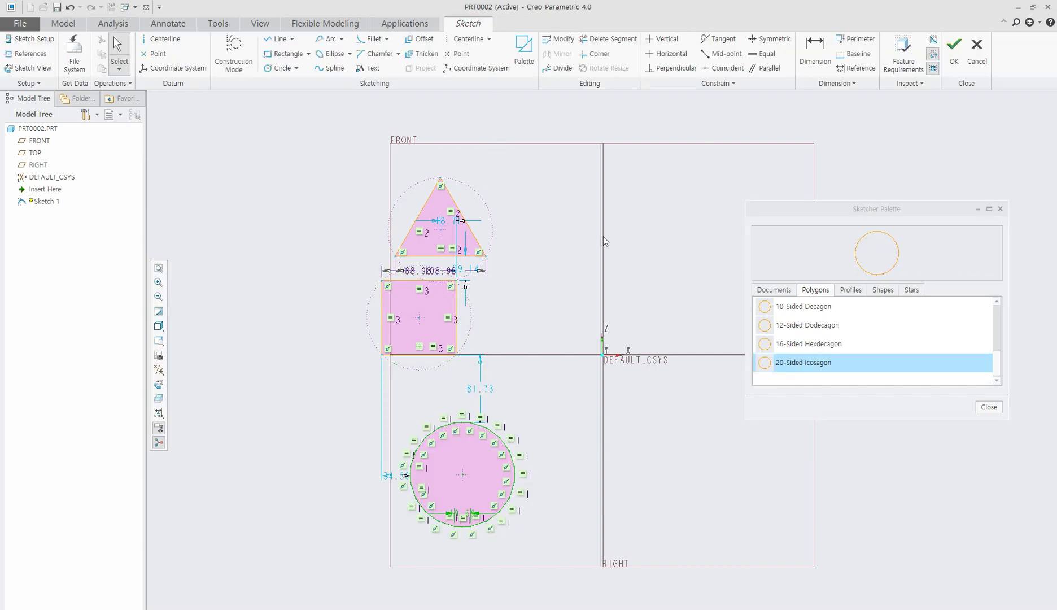
scroll(816, 333, "up", 2)
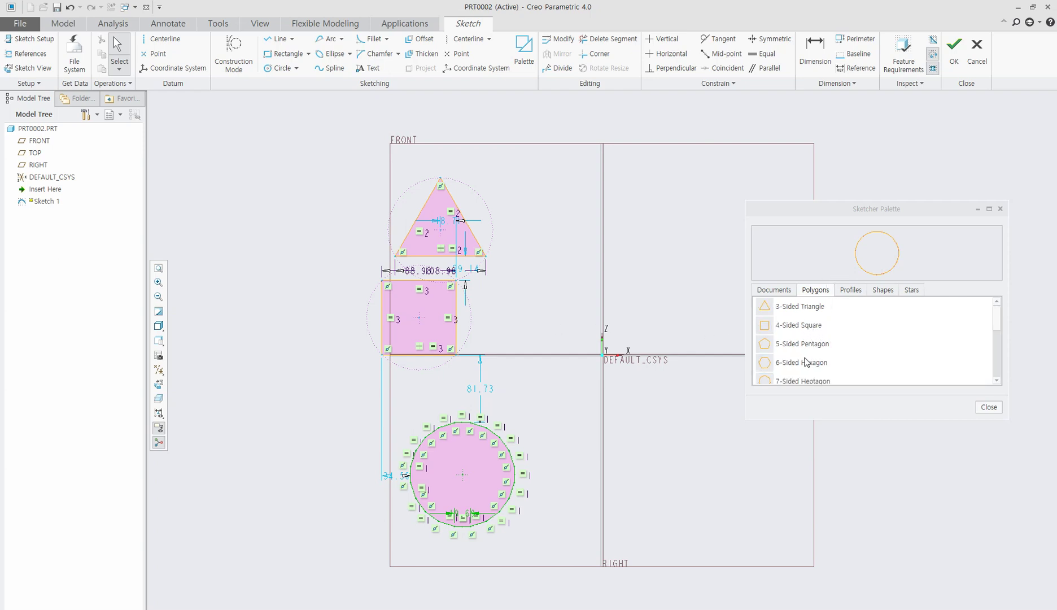
left_click(801, 346)
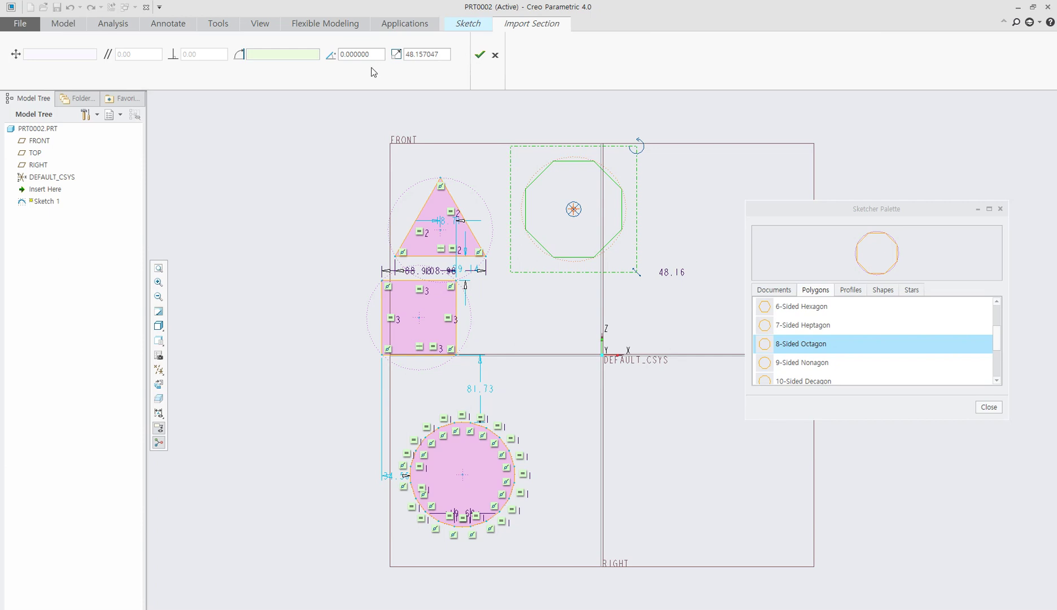
left_click(480, 54)
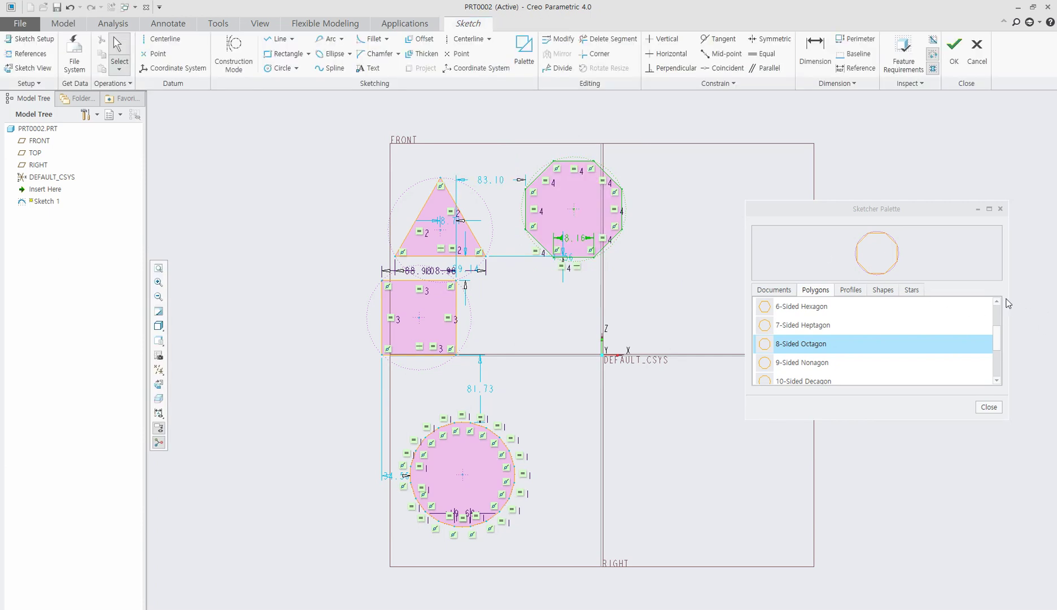
double_click(803, 325)
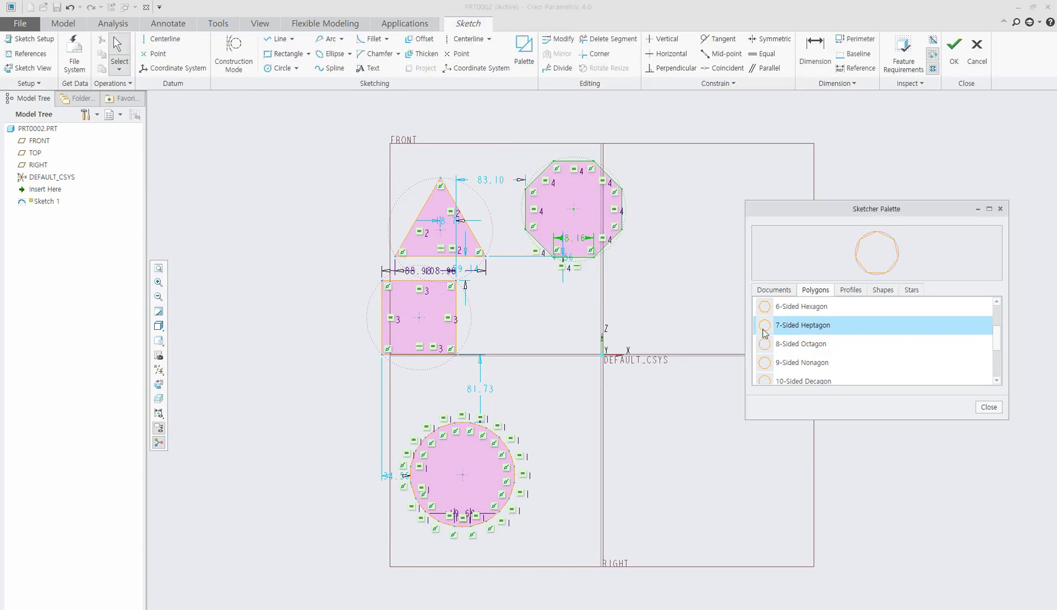
left_click(672, 458)
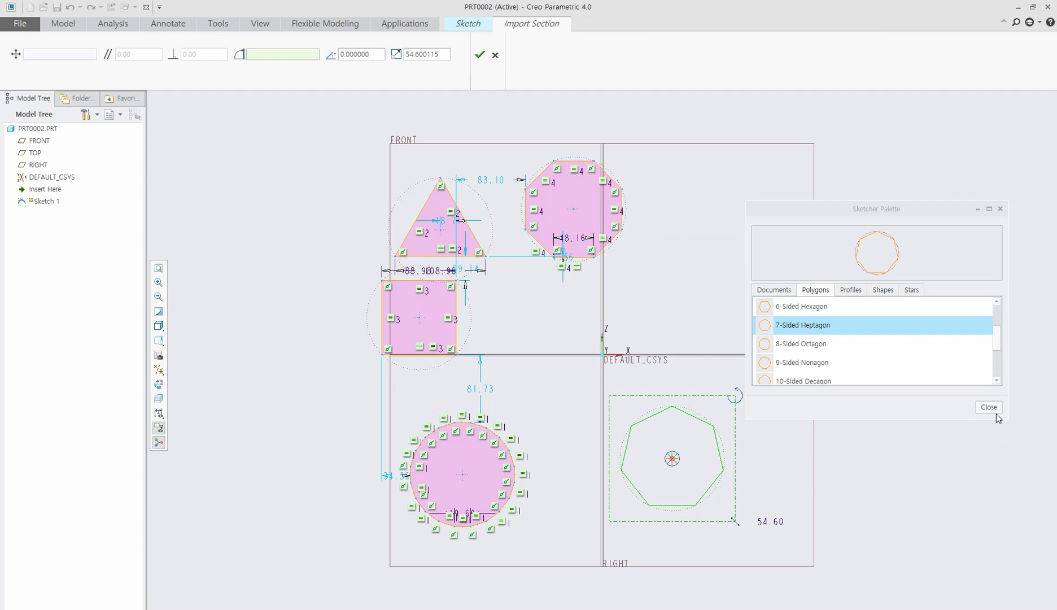